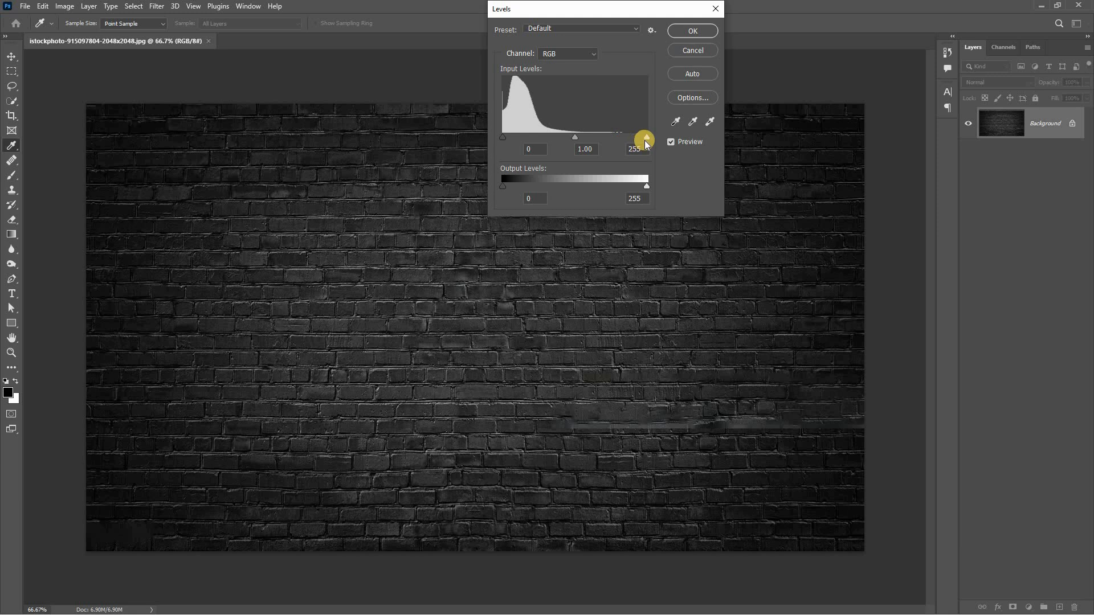
Darken the brick wall image with Levels, using a midtone input of 0.76 and a white input of 231
{"action": "left_click_drag", "start_coordinate": [645, 135], "coordinate": [580, 135]}
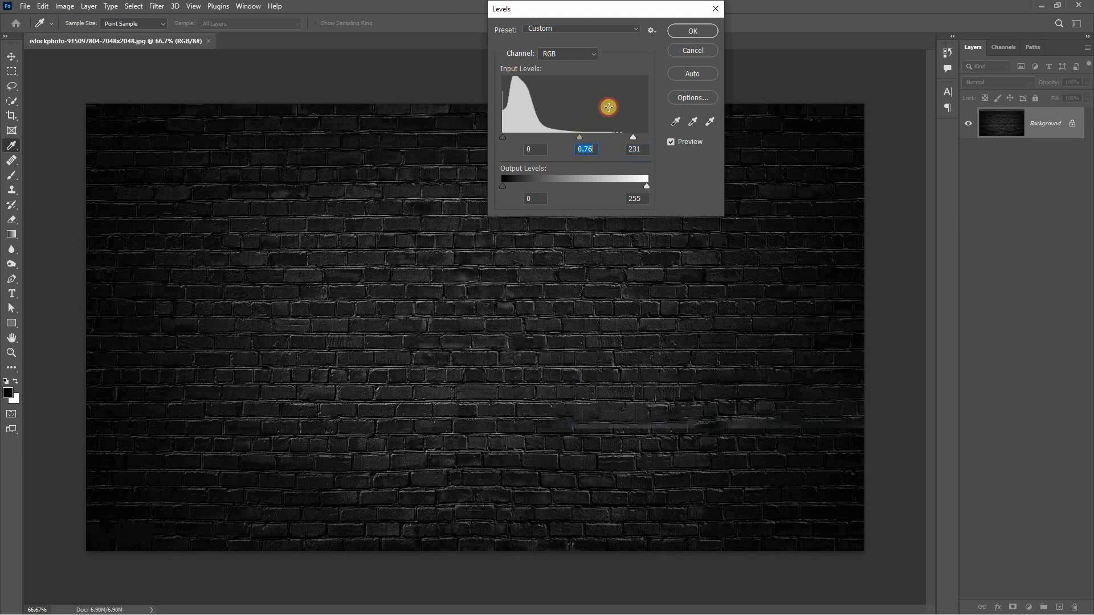
{"action": "left_click", "coordinate": [675, 34]}
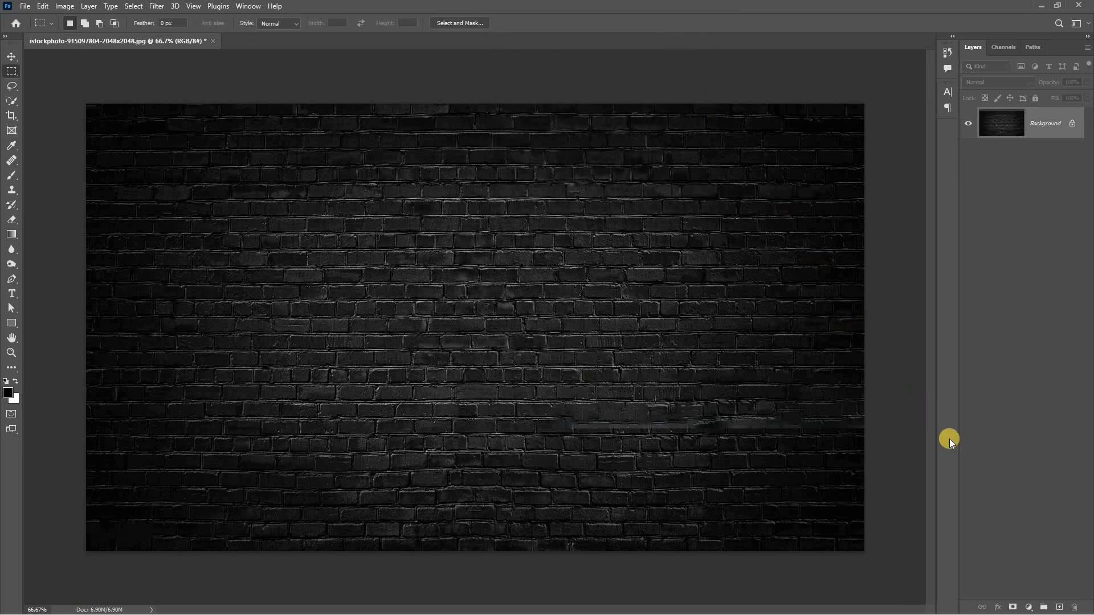
Create a new layer above the background and set the foreground colour to blue 0722ae
{"action": "left_click", "coordinate": [1057, 607]}
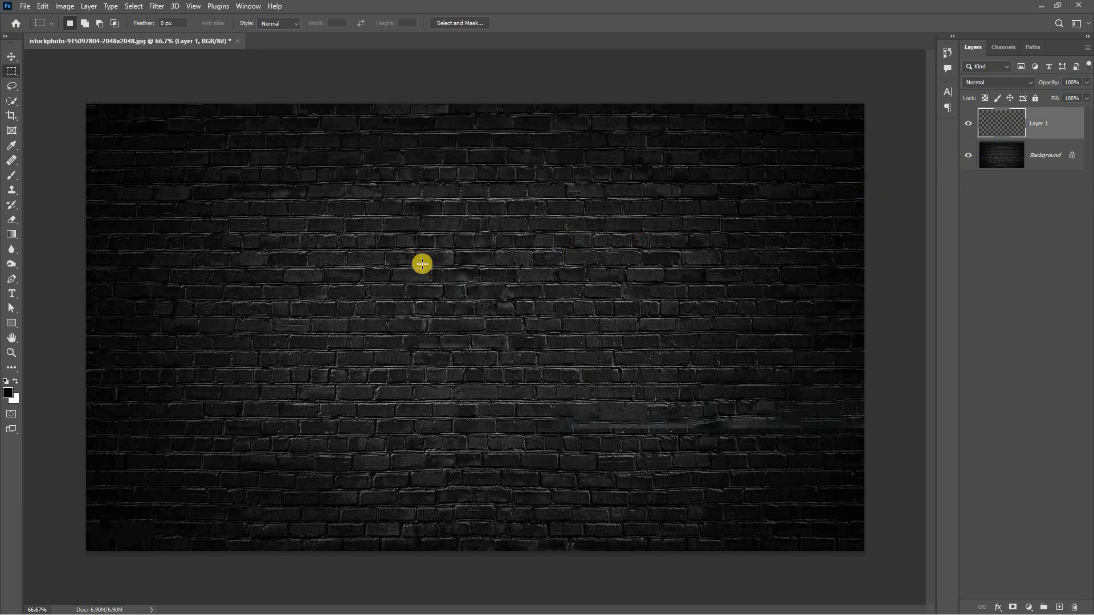
{"action": "left_click", "coordinate": [6, 392]}
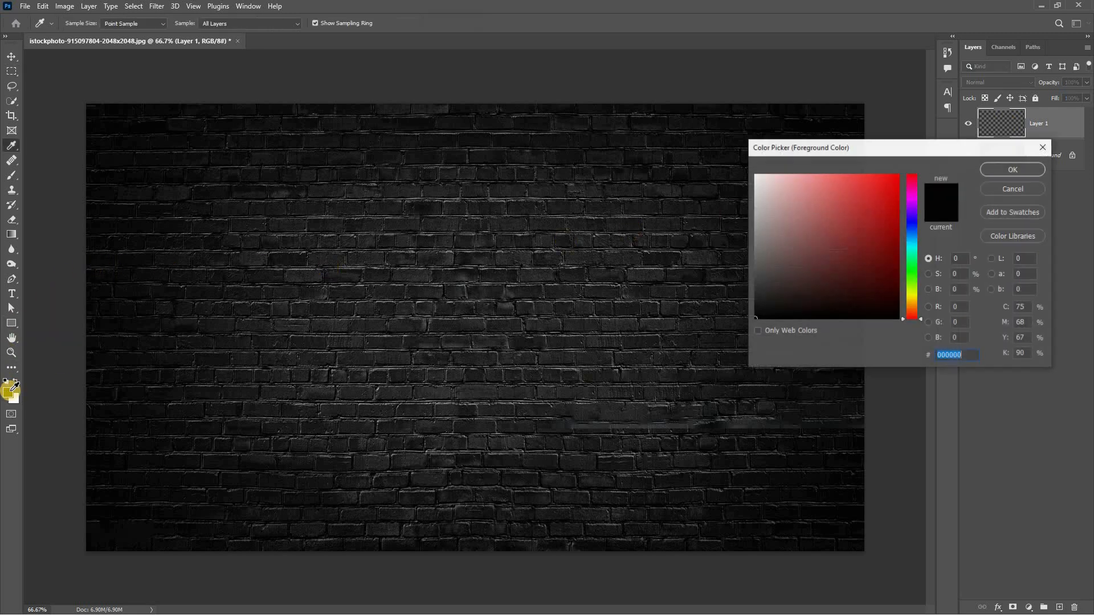
{"action": "left_click_drag", "start_coordinate": [850, 151], "coordinate": [643, 147]}
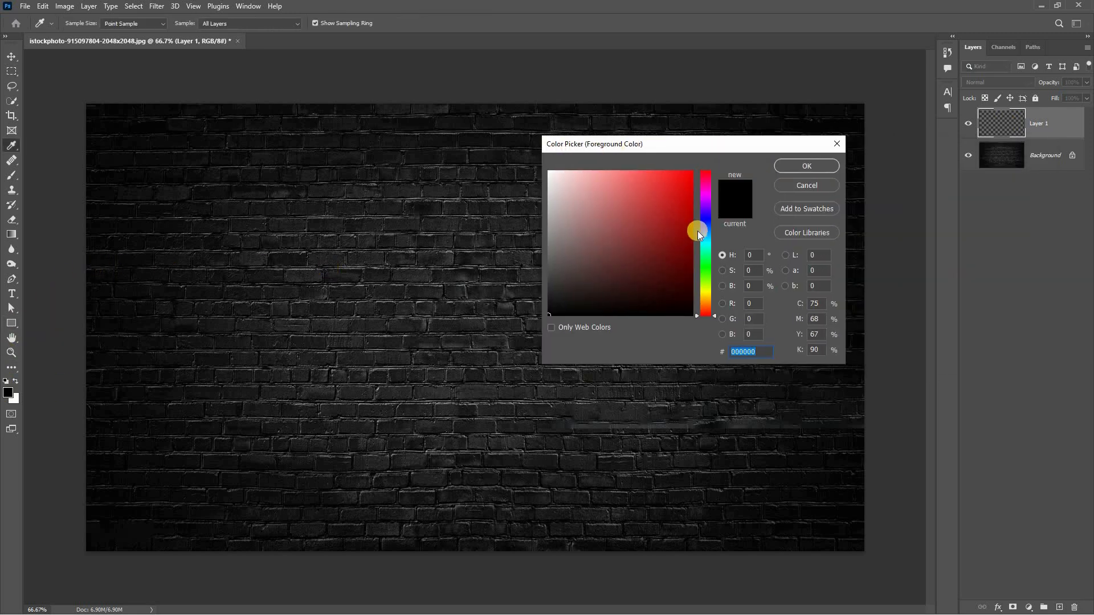
{"action": "left_click", "coordinate": [700, 224]}
{"action": "left_click", "coordinate": [687, 216]}
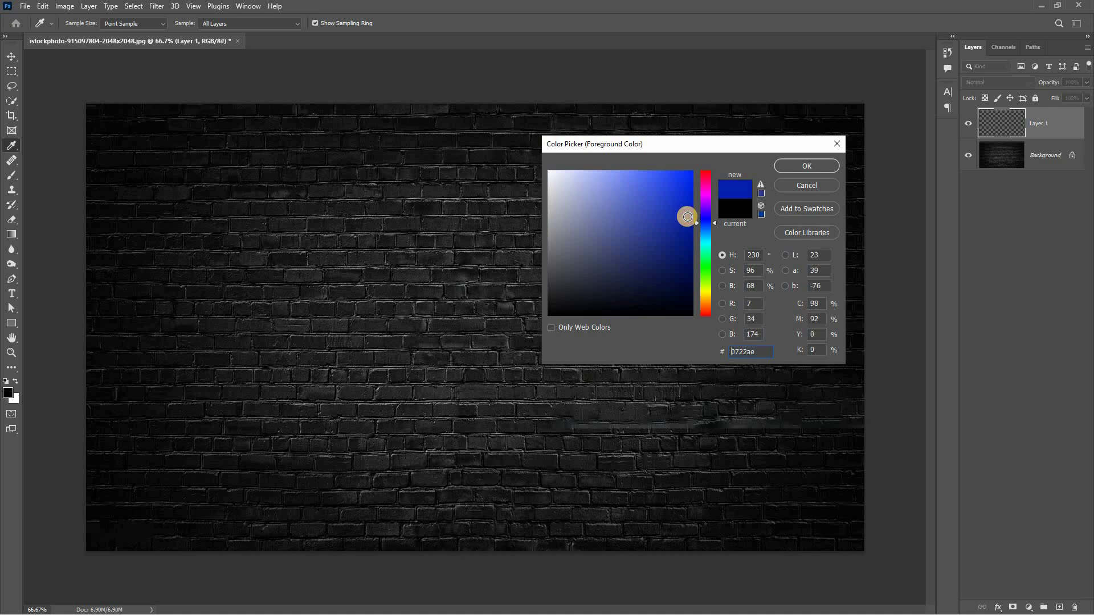
{"action": "left_click", "coordinate": [784, 166]}
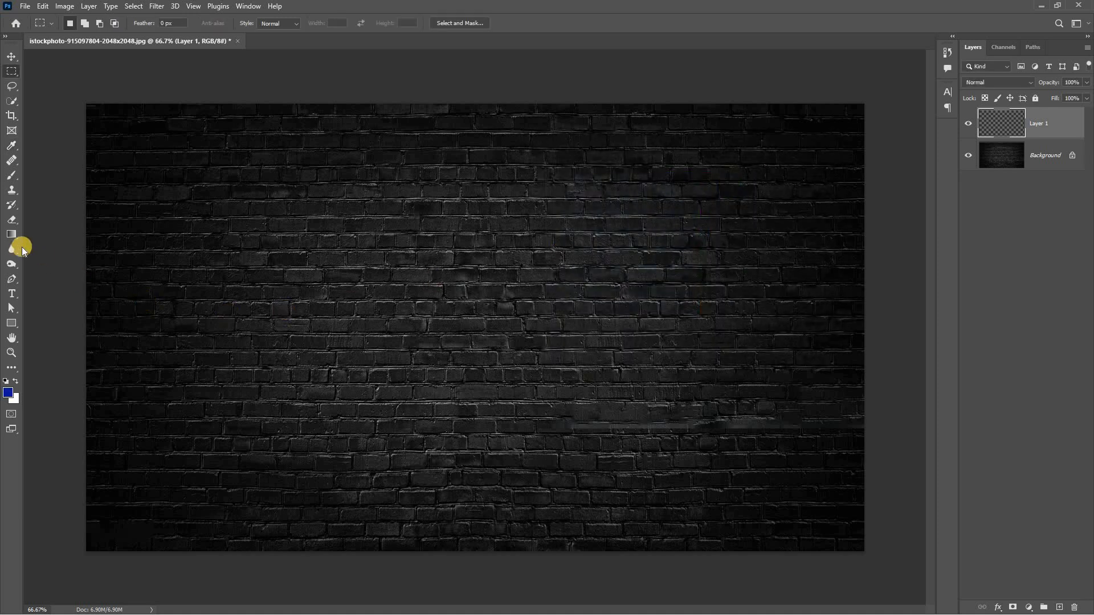
Draw a non-reversed radial foreground-to-transparent gradient on the new layer, from the wall's centre to the image's lower-left corner
{"action": "left_click", "coordinate": [8, 236]}
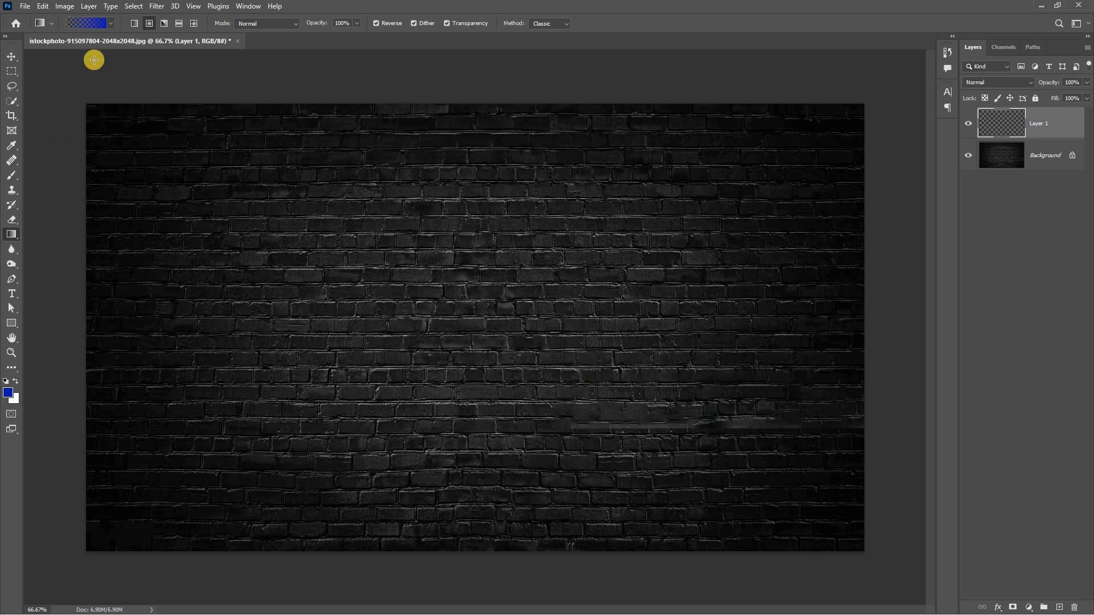
{"action": "left_click", "coordinate": [109, 25]}
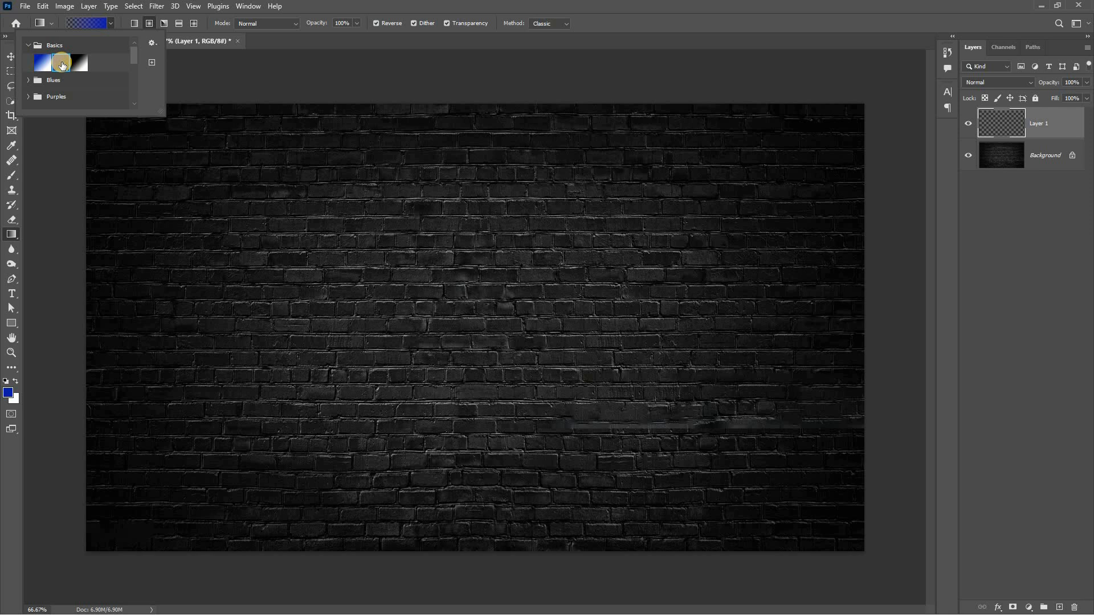
{"action": "left_click", "coordinate": [62, 66]}
{"action": "left_click", "coordinate": [108, 24]}
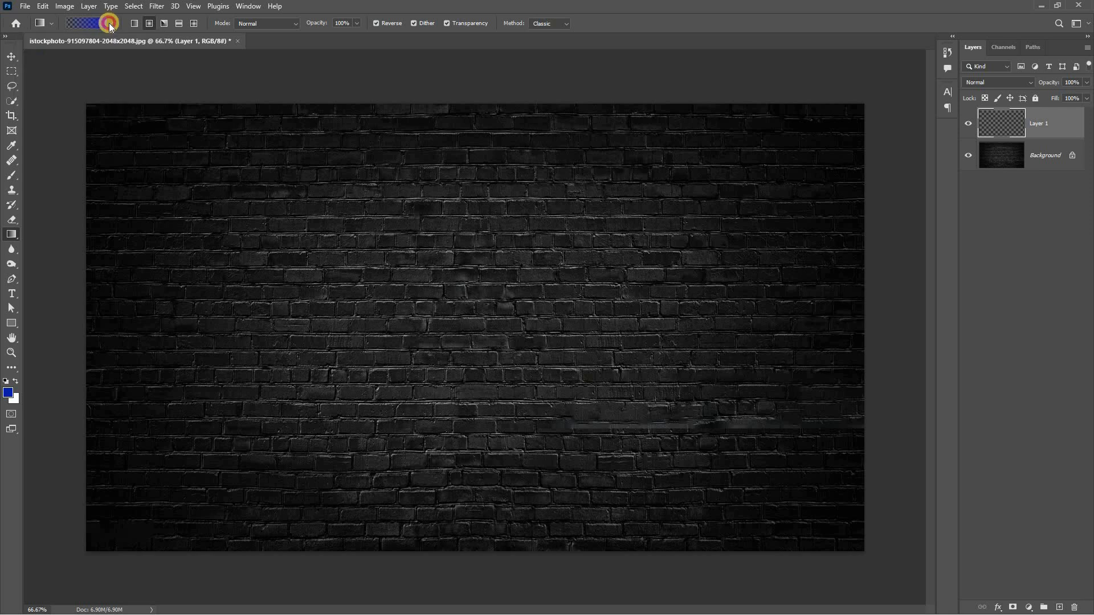
{"action": "left_click", "coordinate": [109, 22]}
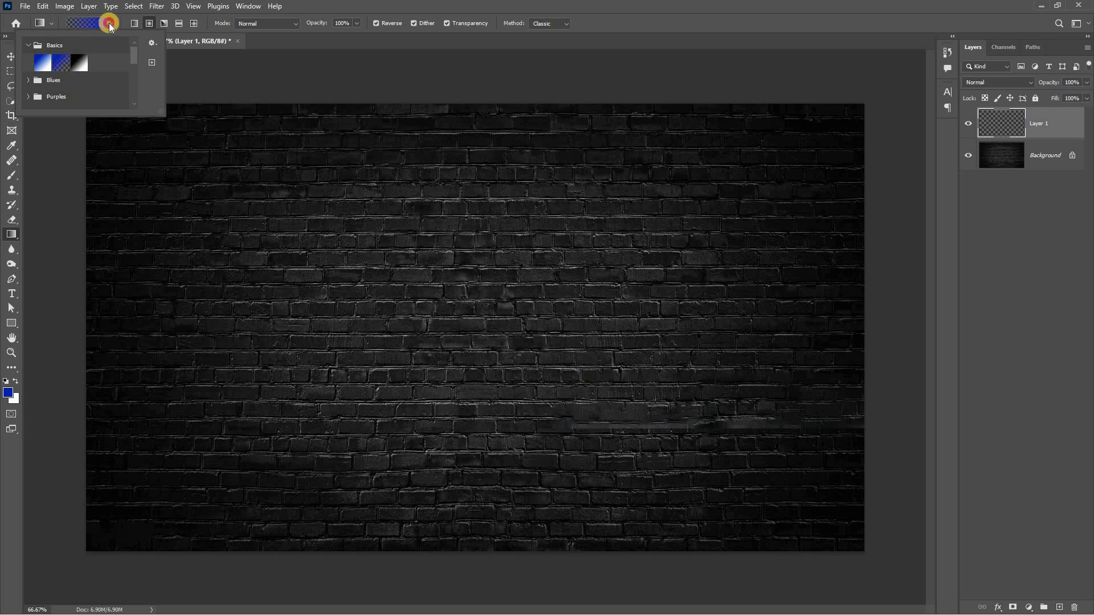
{"action": "left_click", "coordinate": [137, 24]}
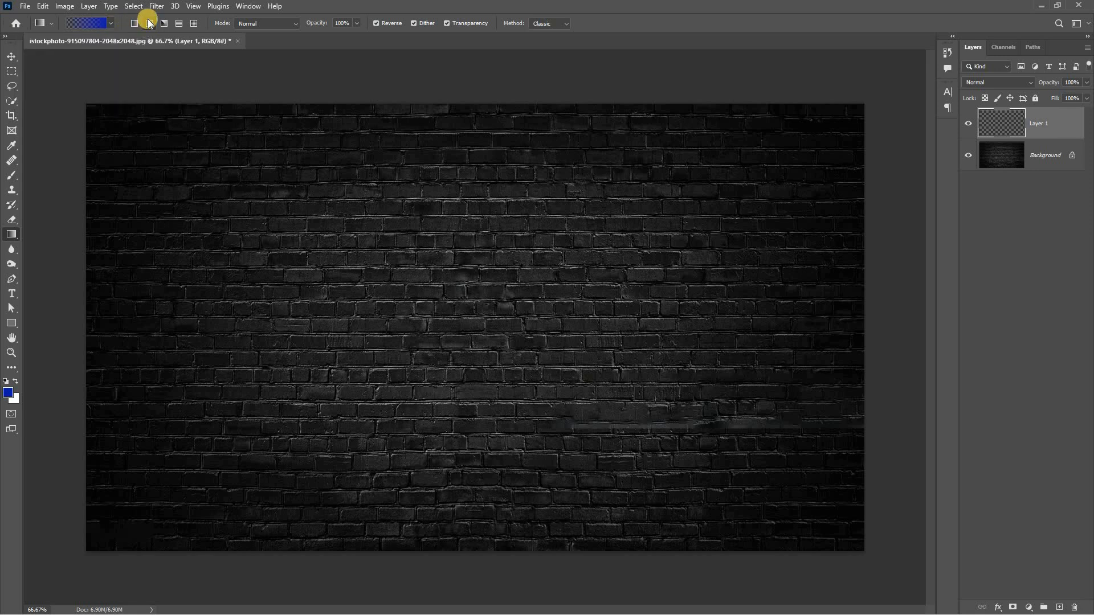
{"action": "left_click", "coordinate": [149, 23]}
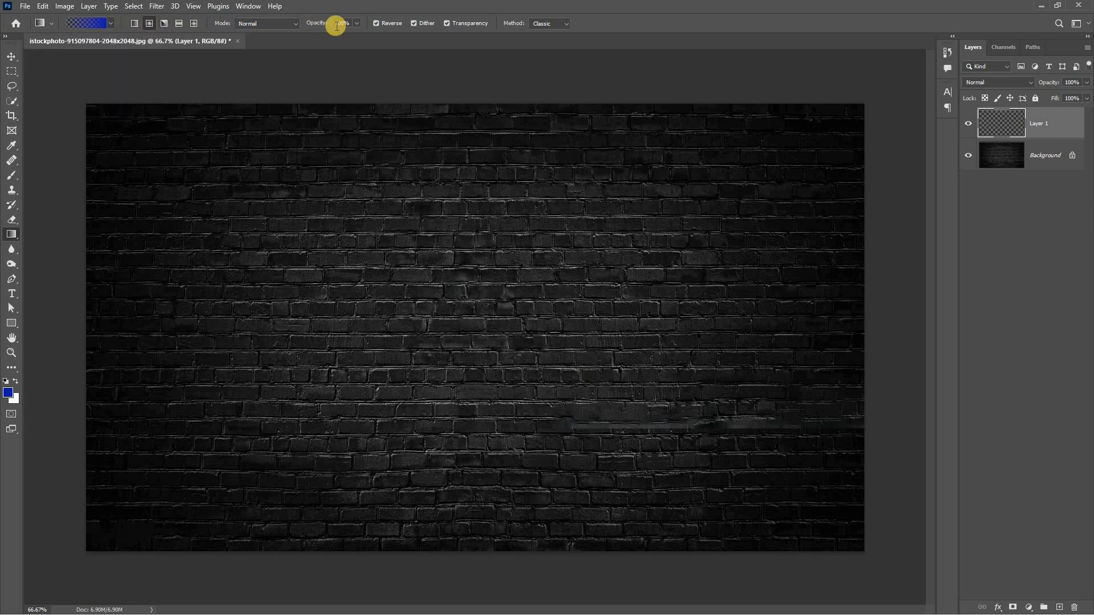
{"action": "left_click", "coordinate": [376, 24]}
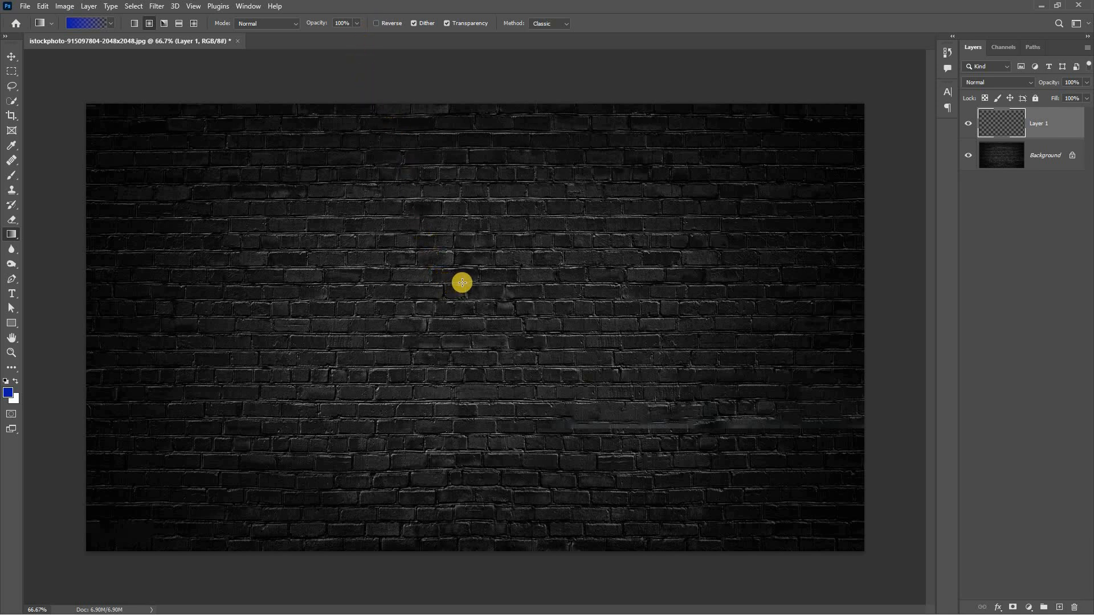
{"action": "left_click_drag", "start_coordinate": [456, 290], "coordinate": [86, 549]}
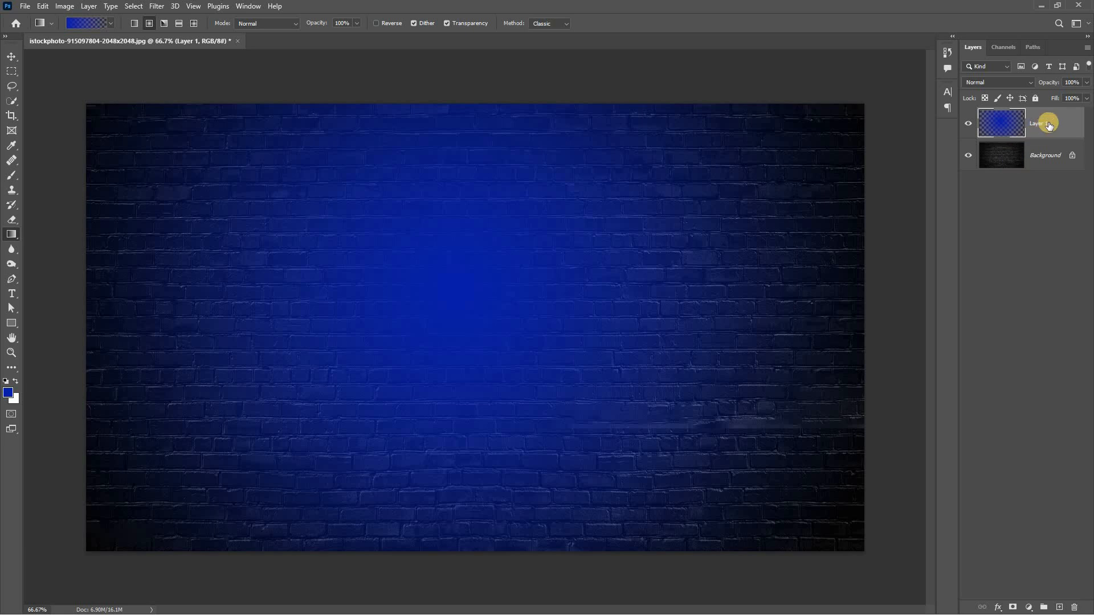
Duplicate the blue gradient layer and set the blend mode of both the original and the copy to Color
{"action": "left_click_drag", "start_coordinate": [1050, 125], "coordinate": [1059, 607]}
{"action": "left_click", "coordinate": [1020, 163]}
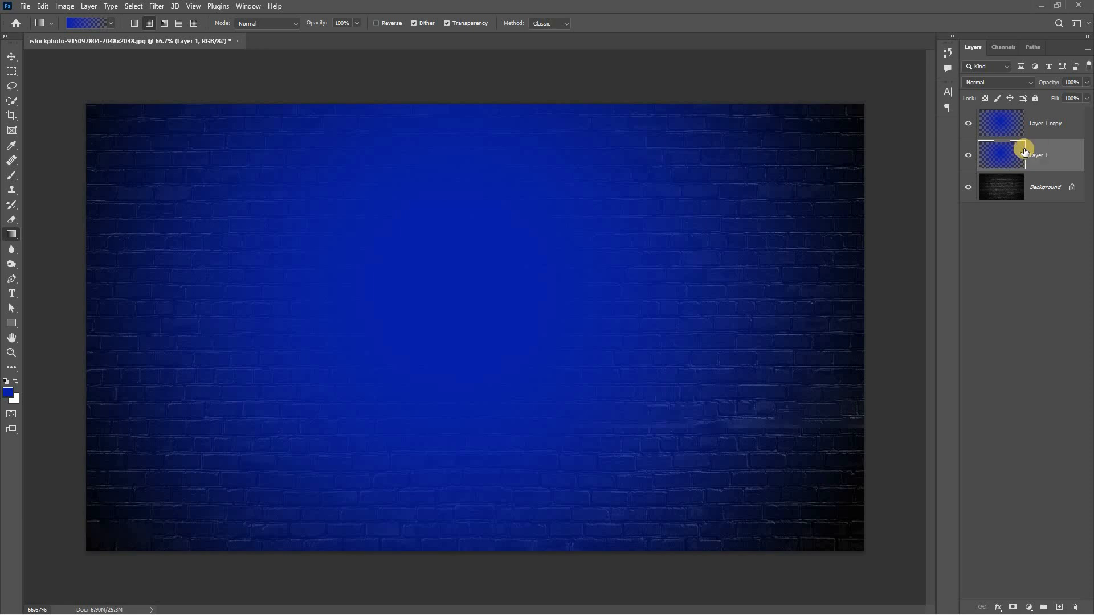
{"action": "left_click", "coordinate": [997, 83]}
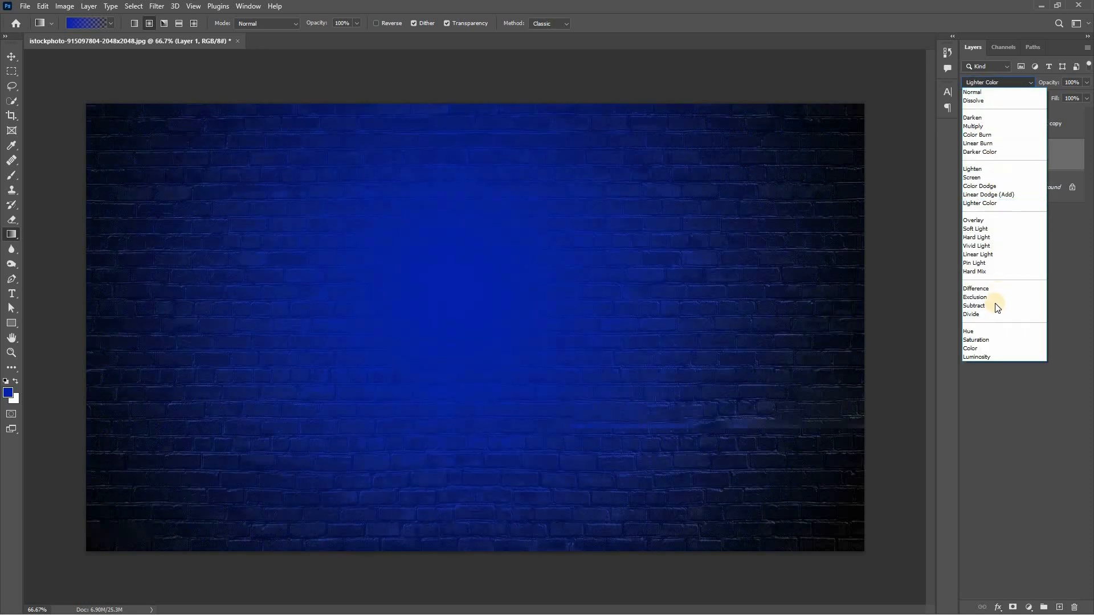
{"action": "left_click", "coordinate": [984, 350]}
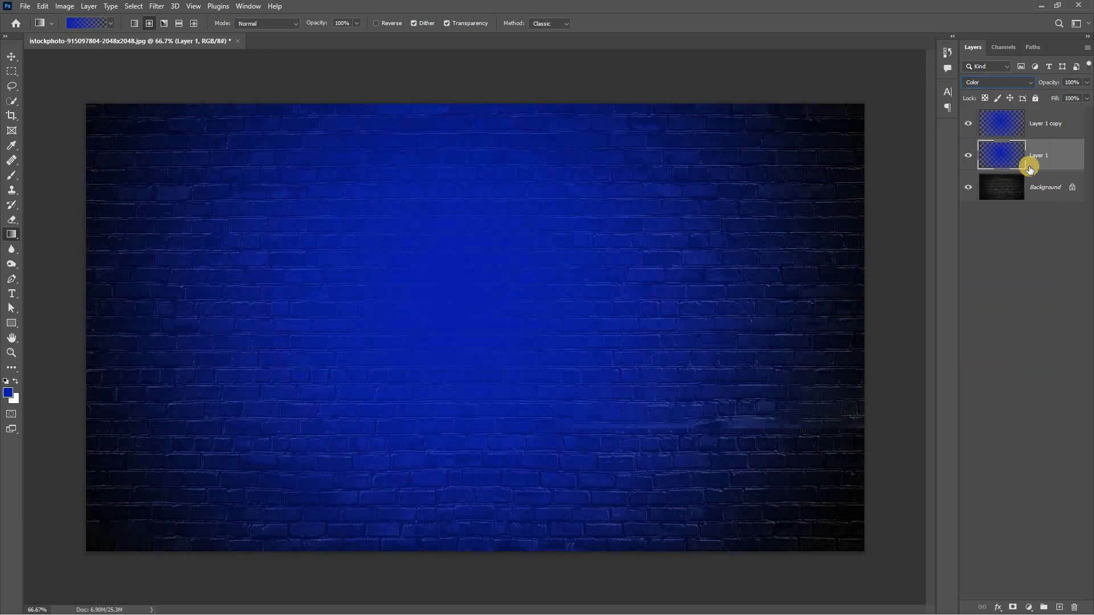
{"action": "left_click", "coordinate": [1039, 123]}
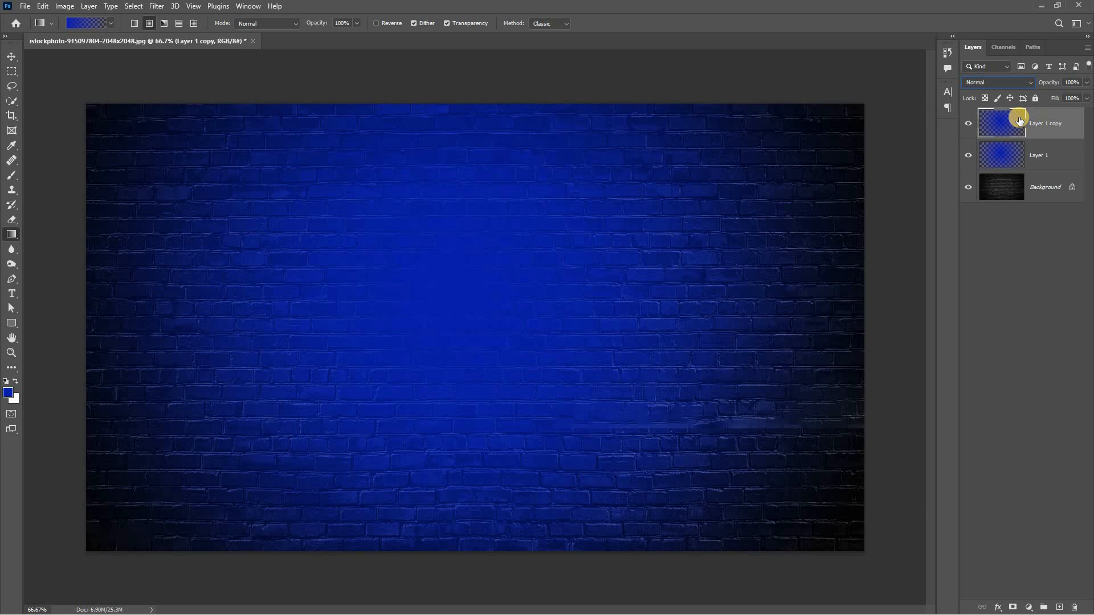
{"action": "left_click", "coordinate": [1001, 84]}
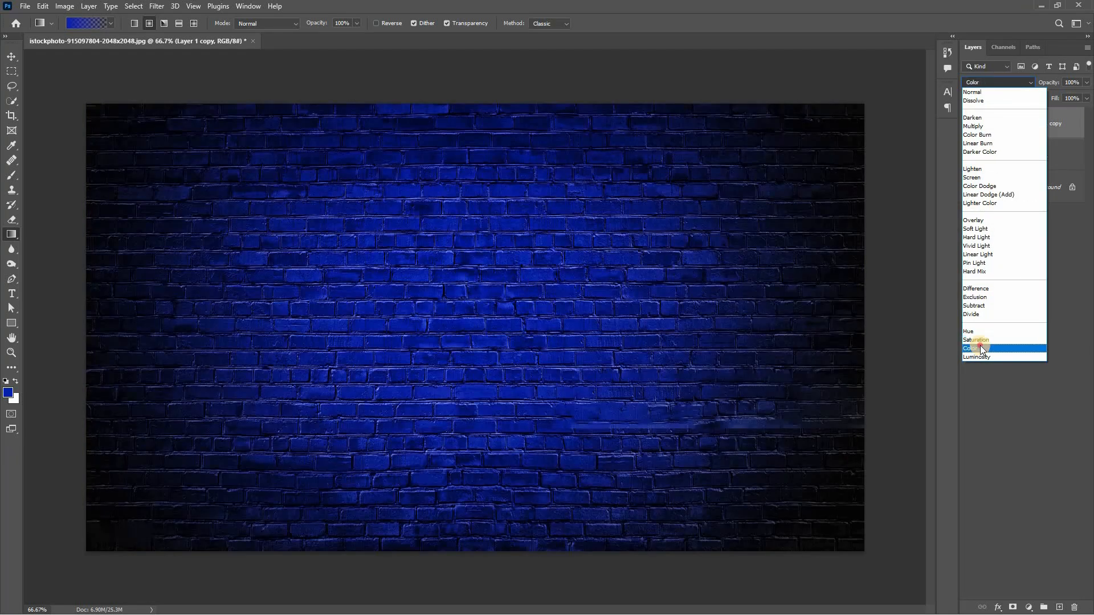
{"action": "left_click", "coordinate": [981, 347]}
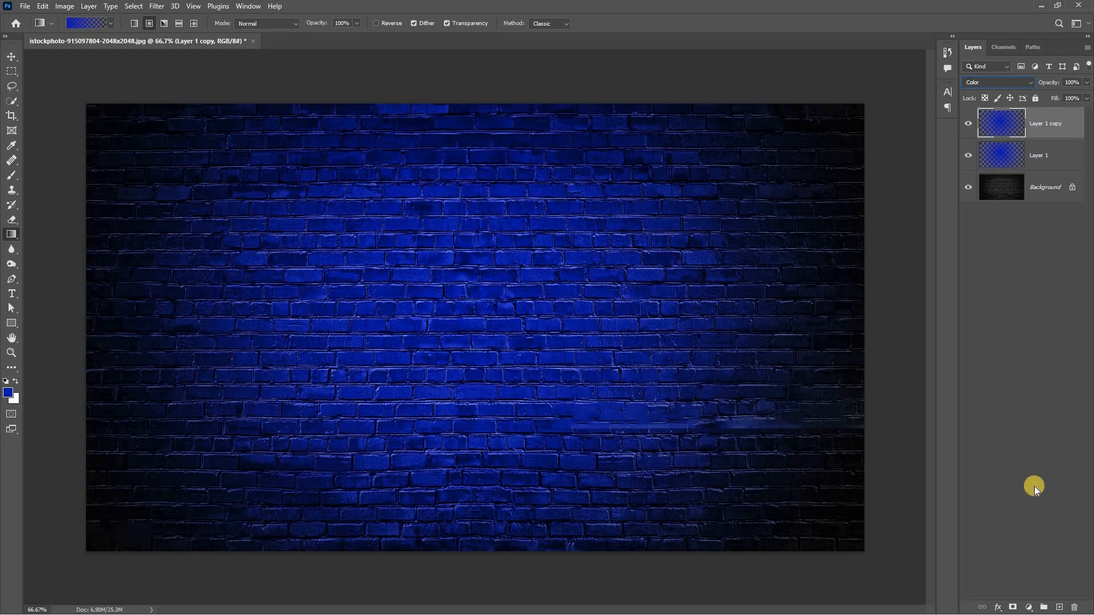
On a new top layer, draw a reversed black-to-transparent radial gradient from the wall's centre to the image's lower-left corner
{"action": "left_click", "coordinate": [1058, 608]}
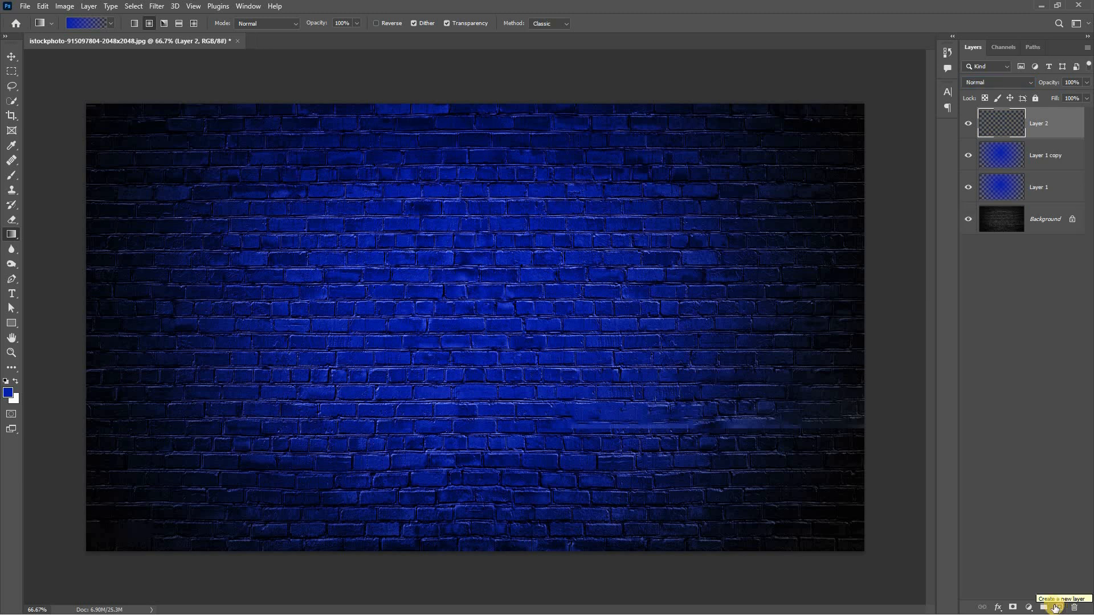
{"action": "left_click", "coordinate": [8, 394]}
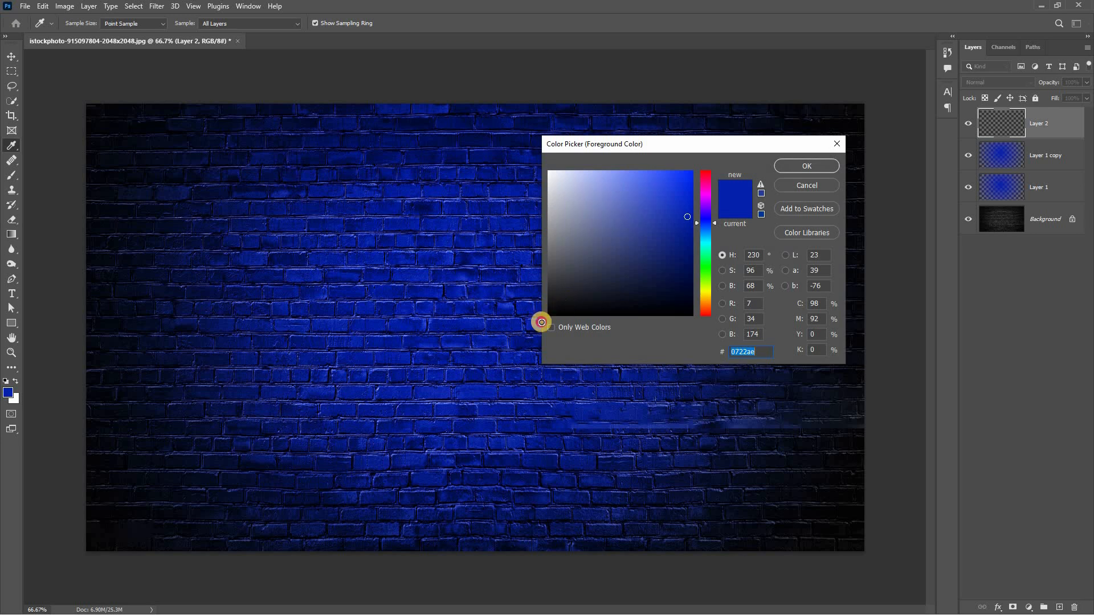
{"action": "left_click", "coordinate": [549, 315]}
{"action": "left_click", "coordinate": [784, 165]}
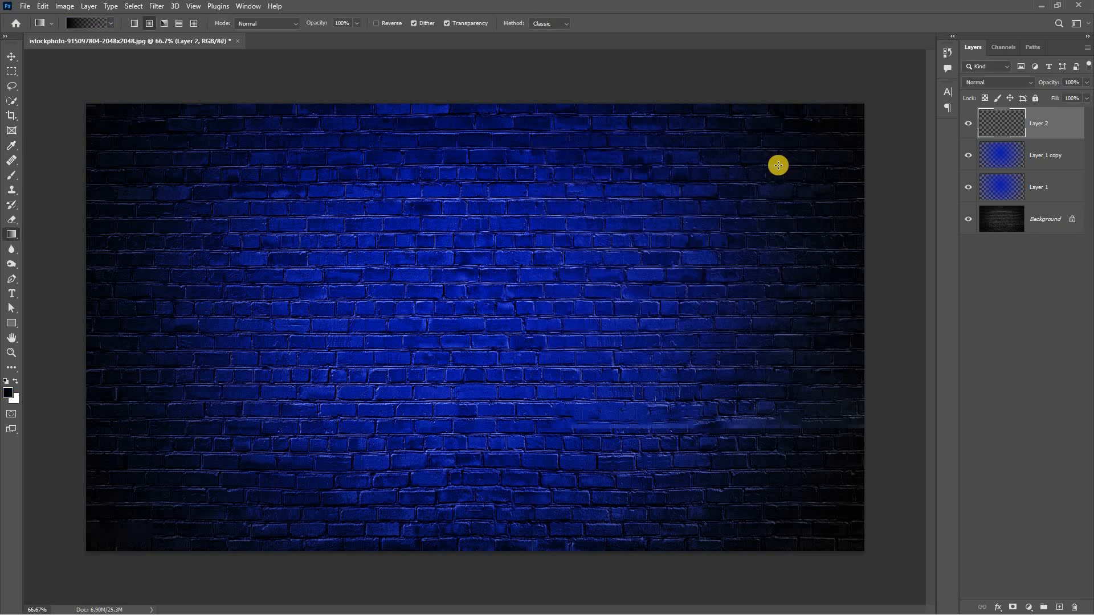
{"action": "left_click", "coordinate": [376, 23]}
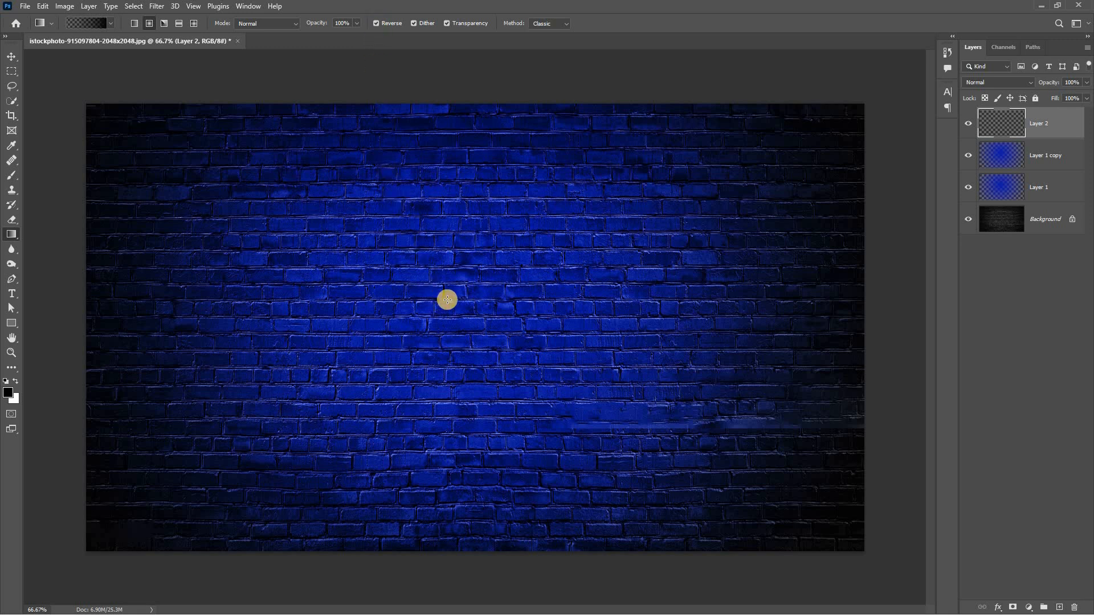
{"action": "left_click_drag", "start_coordinate": [457, 299], "coordinate": [86, 548]}
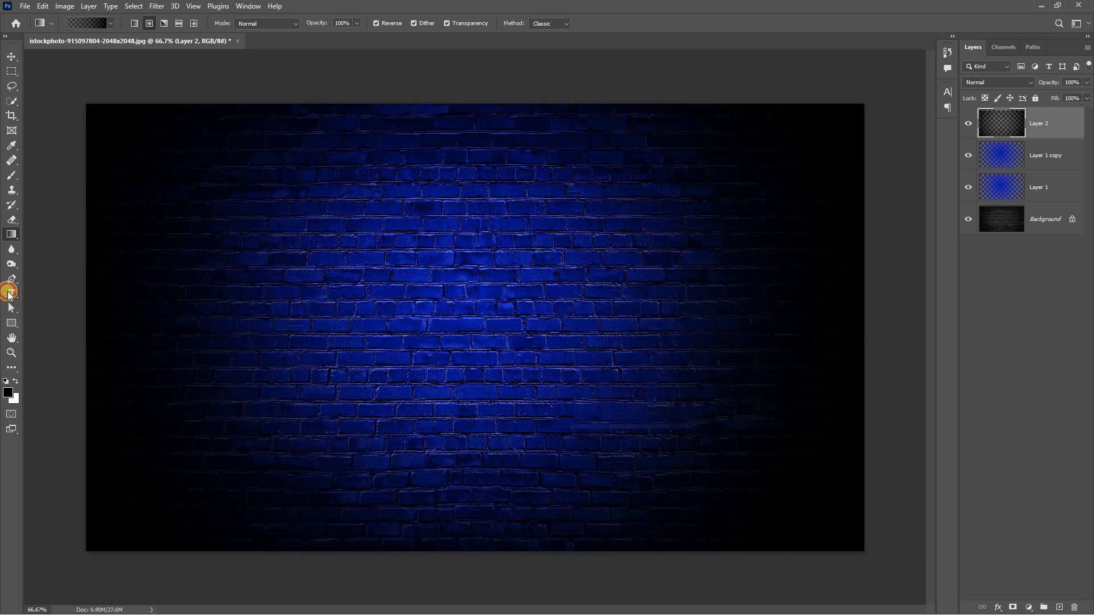
Add the text "NEON" near the middle of the wall in Raleway Thin at 22 pt, replacing the placeholder text
{"action": "left_click", "coordinate": [10, 293]}
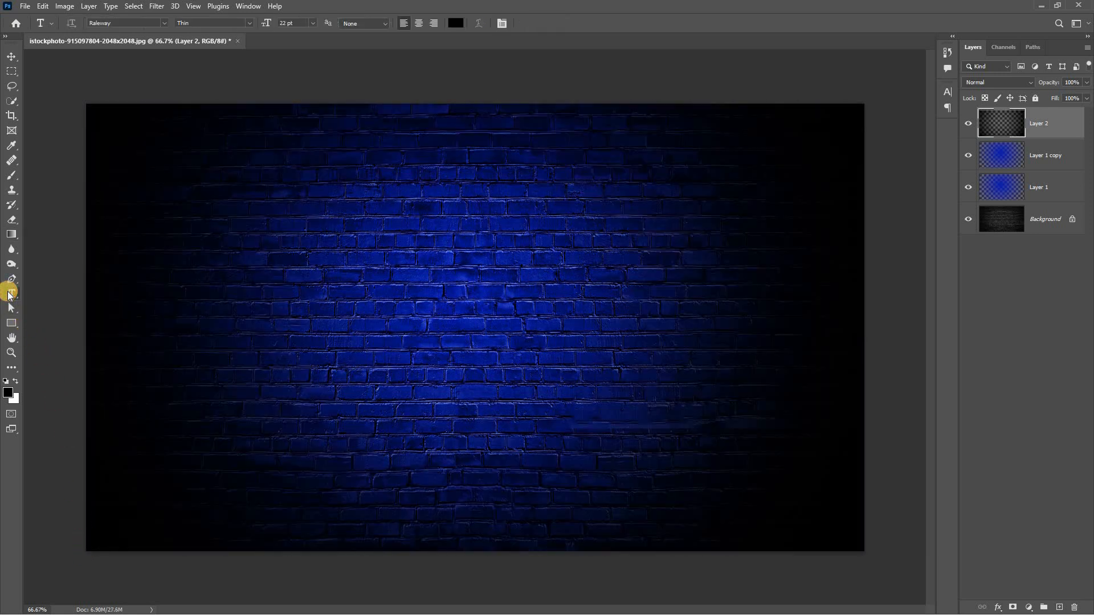
{"action": "left_click", "coordinate": [115, 25]}
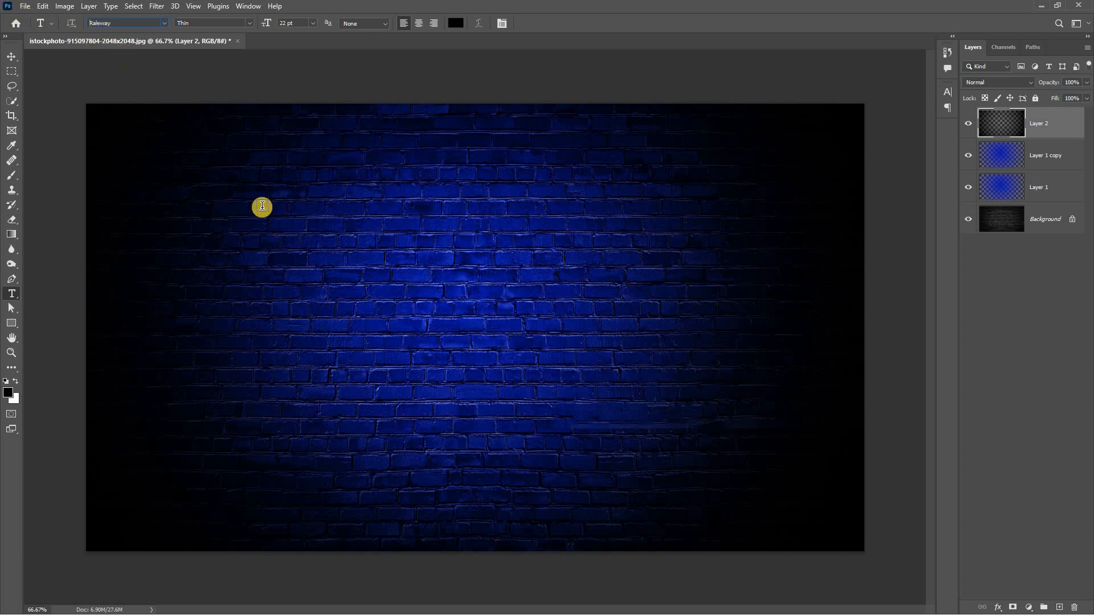
{"action": "left_click", "coordinate": [355, 306]}
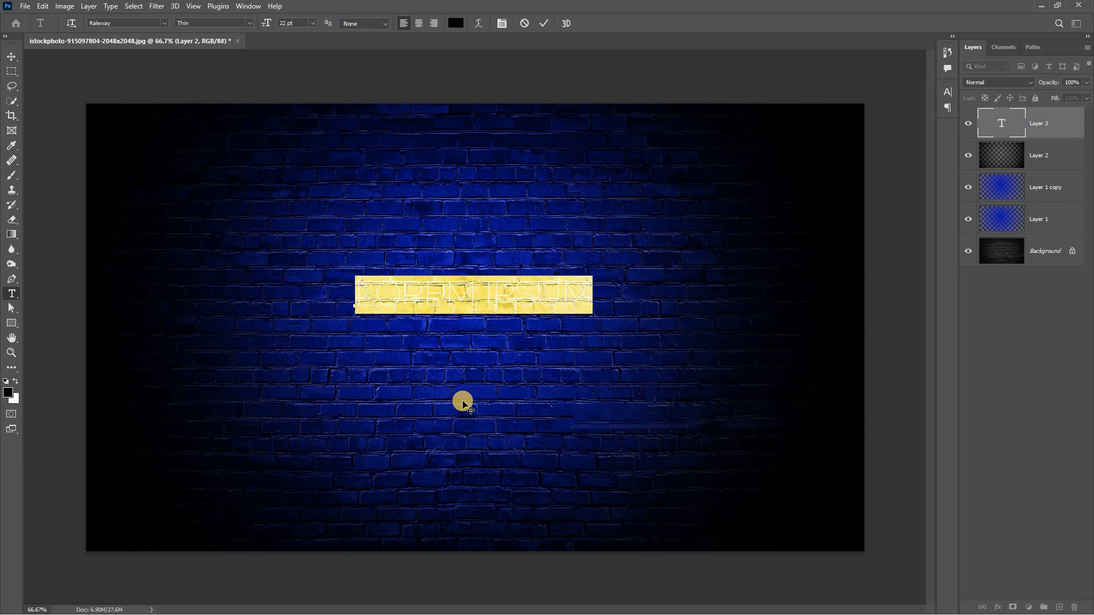
{"action": "key", "text": "BackSpace"}
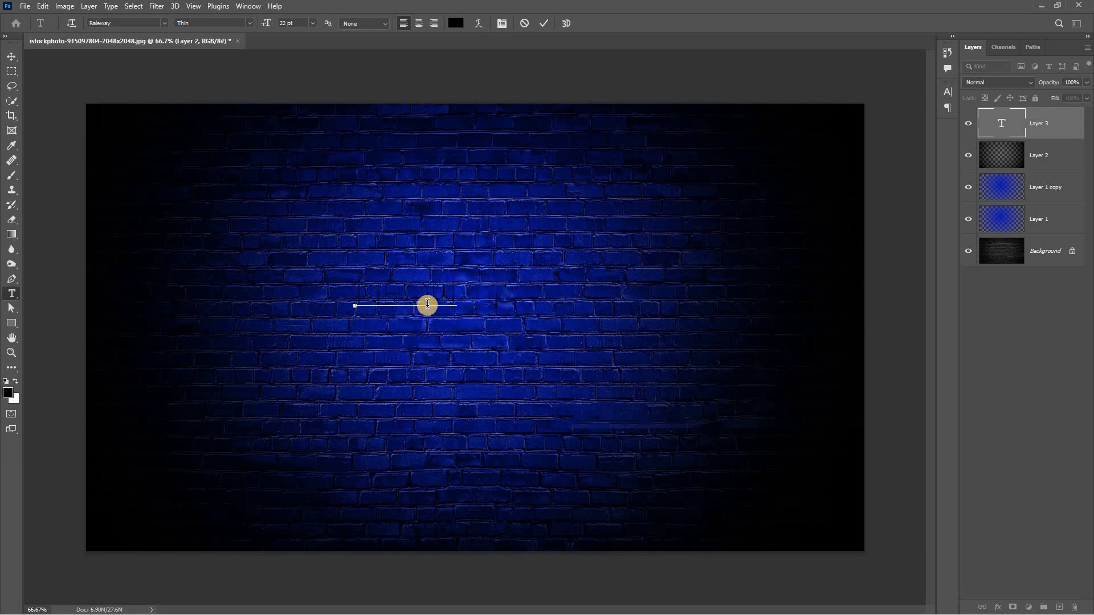
Change the colour of the NEON text to white, ffffff
{"action": "double_click", "coordinate": [378, 296]}
{"action": "left_click", "coordinate": [455, 23]}
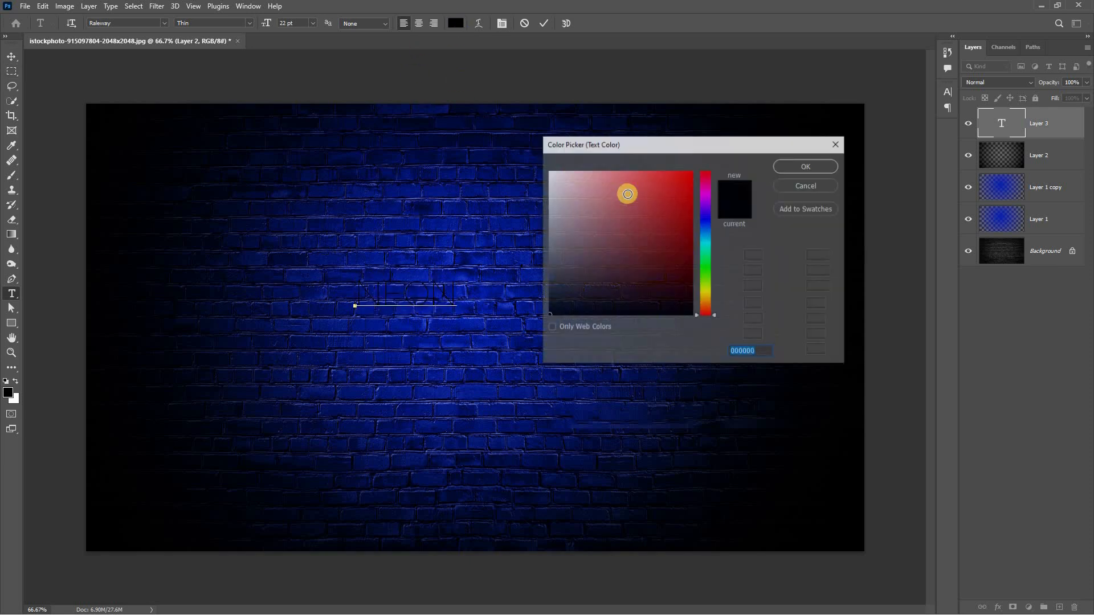
{"action": "left_click_drag", "start_coordinate": [625, 190], "coordinate": [477, 120]}
{"action": "left_click", "coordinate": [806, 165]}
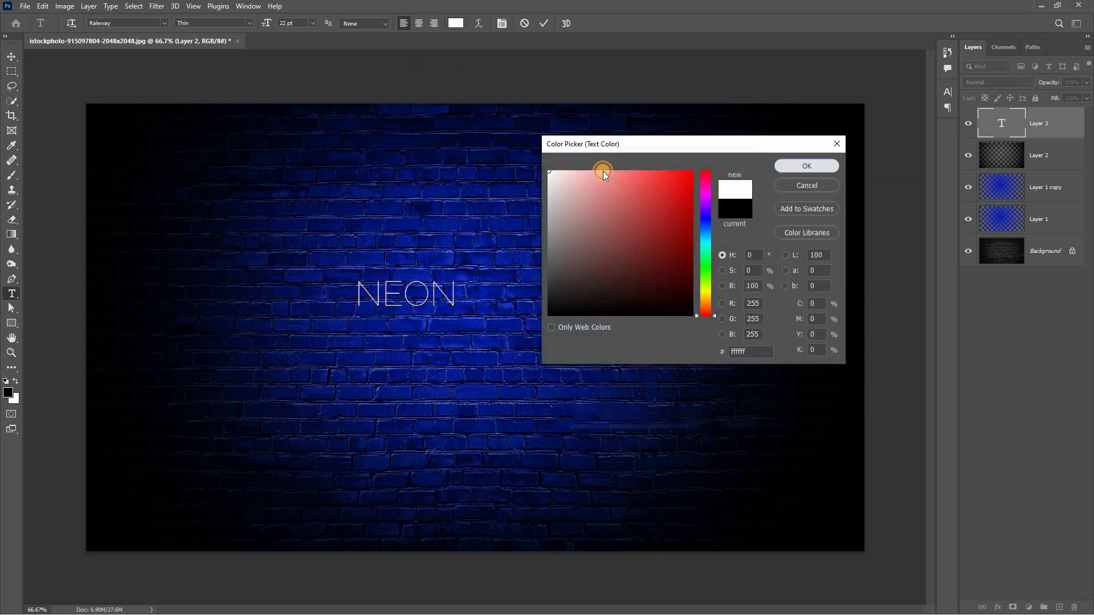
Enlarge the NEON text proportionally to slightly over four times its size and place it across the middle of the wall
{"action": "left_click", "coordinate": [10, 57]}
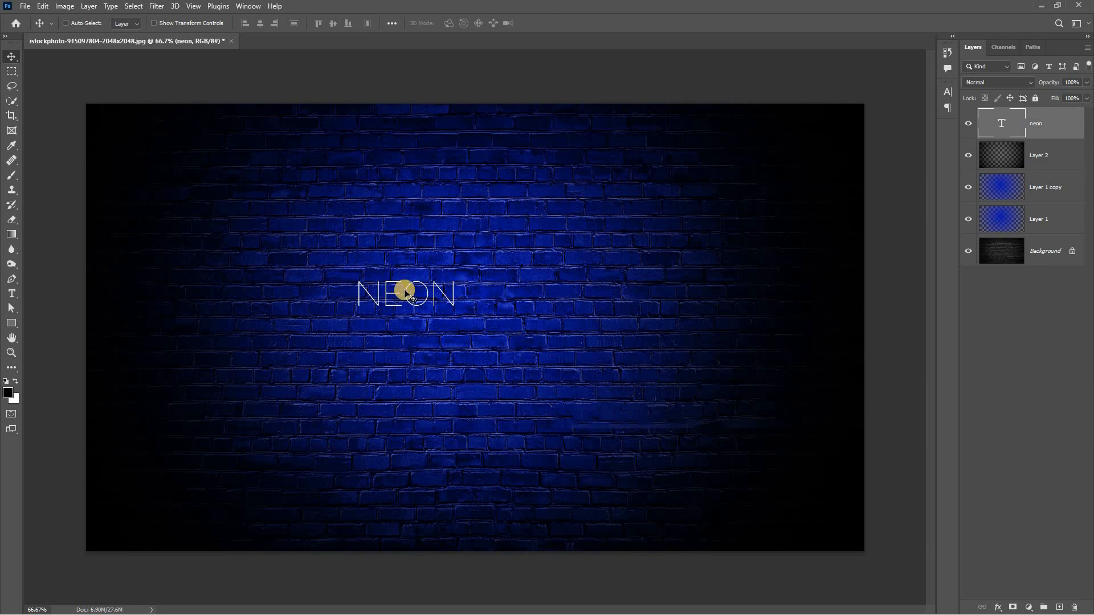
{"action": "left_click_drag", "start_coordinate": [398, 289], "coordinate": [400, 292]}
{"action": "key", "text": "ctrl+t"}
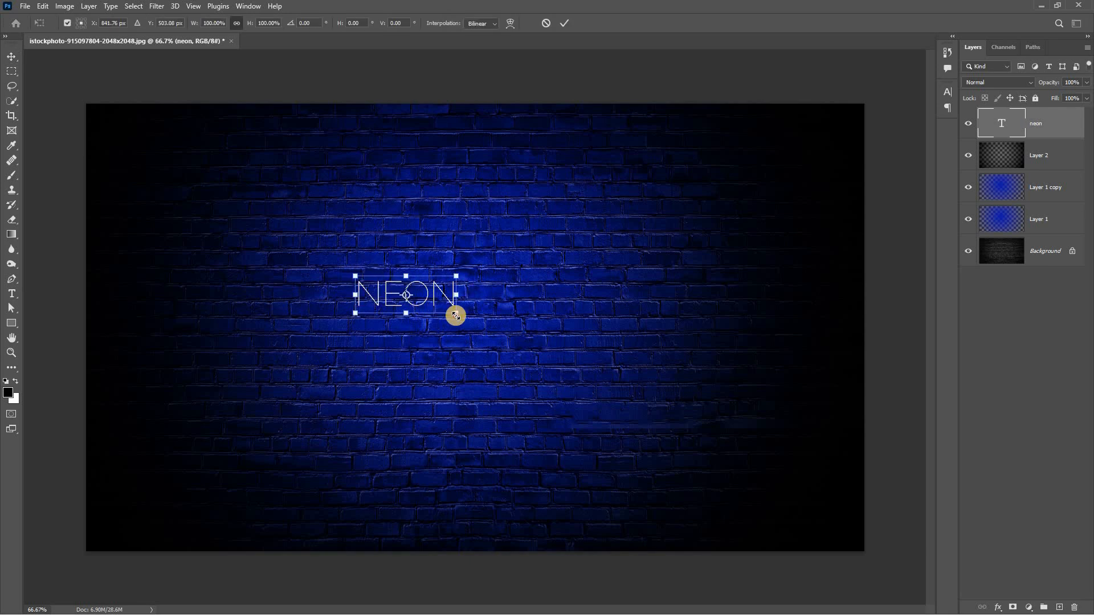
{"action": "left_click_drag", "start_coordinate": [456, 314], "coordinate": [762, 450]}
{"action": "left_click_drag", "start_coordinate": [642, 383], "coordinate": [556, 364]}
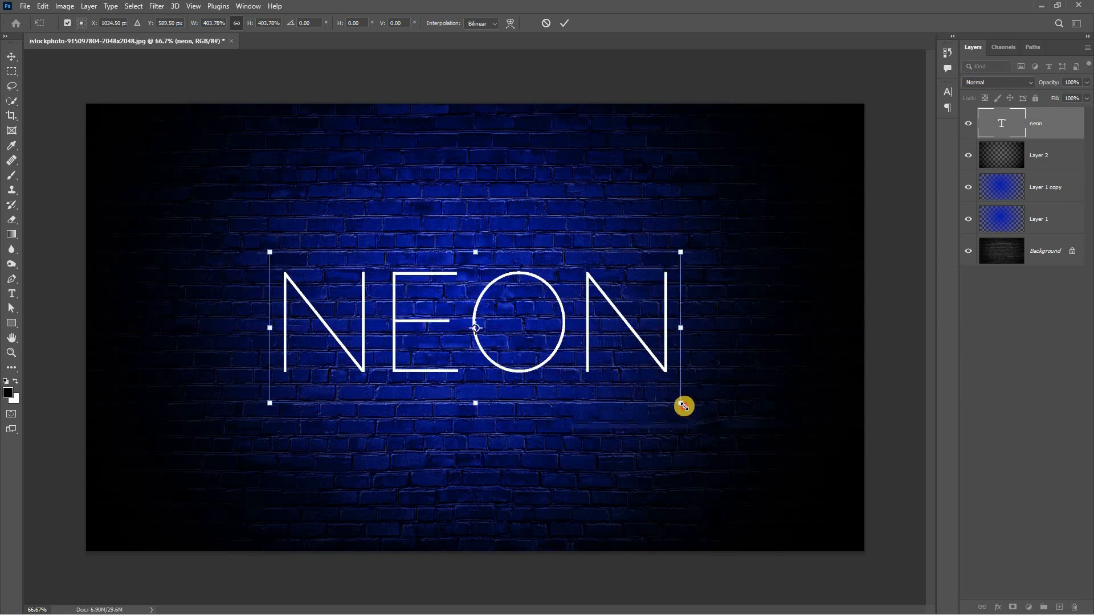
{"action": "left_click_drag", "start_coordinate": [683, 406], "coordinate": [707, 393]}
{"action": "key", "text": "alt+shift"}
{"action": "key", "text": "Return"}
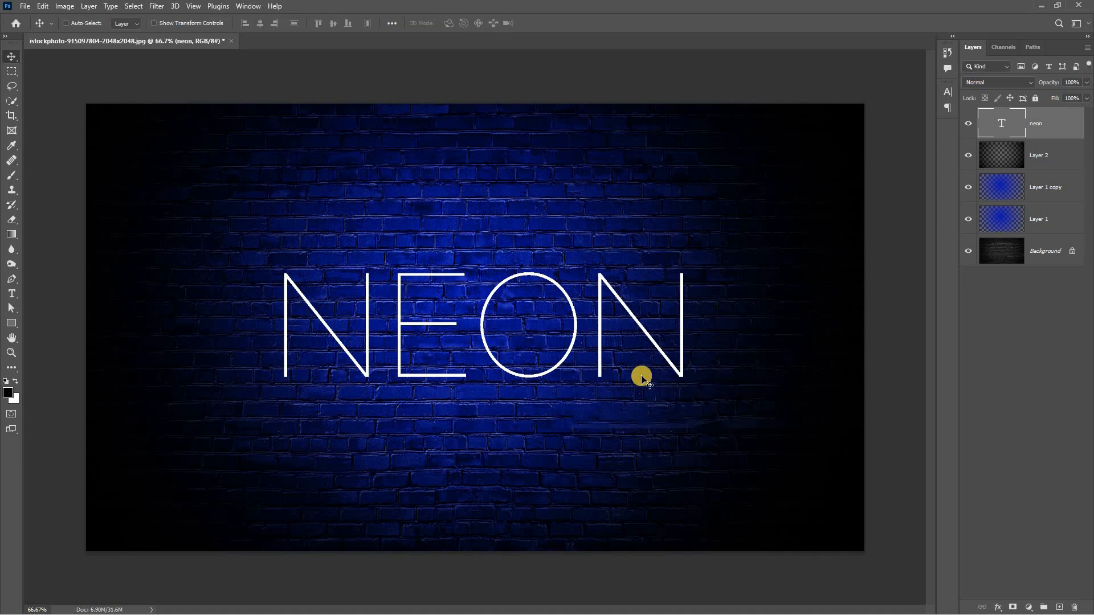
Centre the NEON text vertically and horizontally on the whole canvas, and clear the selection
{"action": "left_click_drag", "start_coordinate": [625, 371], "coordinate": [615, 366]}
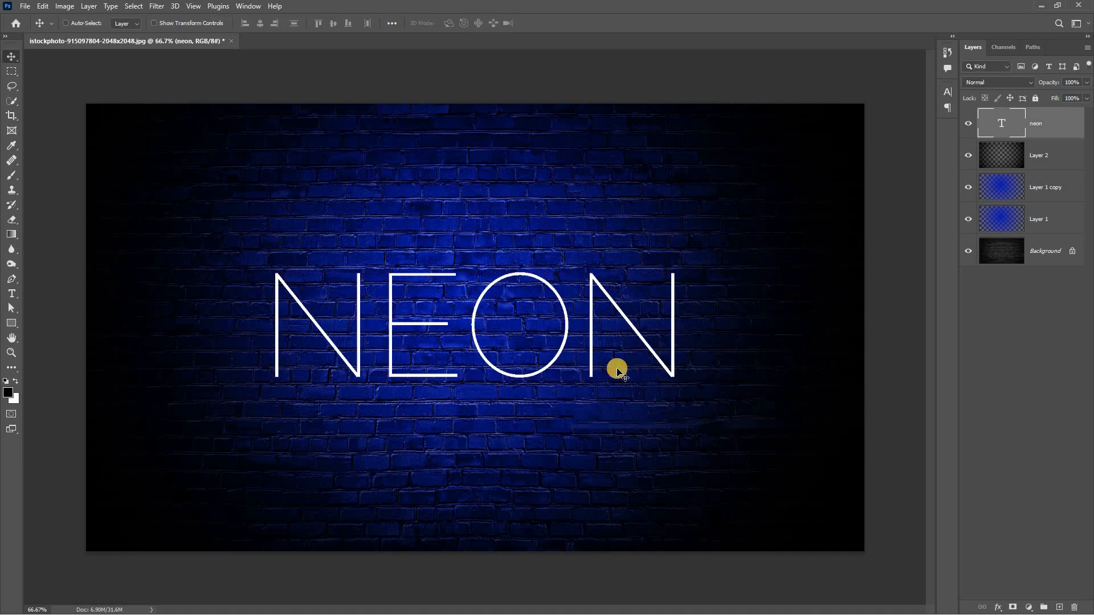
{"action": "key", "text": "ctrl+a"}
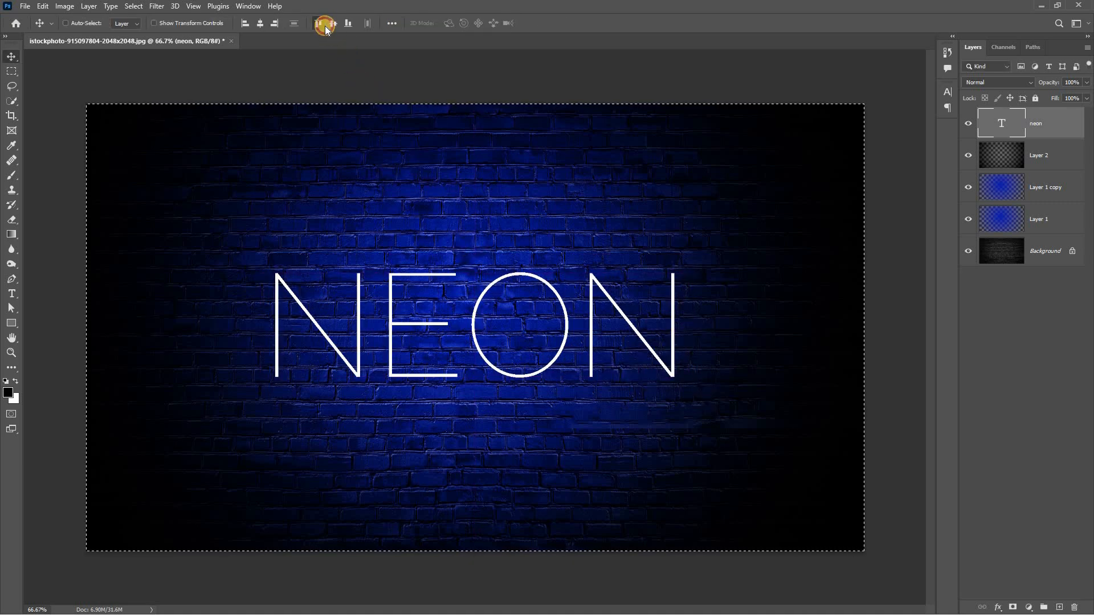
{"action": "left_click", "coordinate": [319, 23]}
{"action": "left_click", "coordinate": [333, 23]}
{"action": "left_click", "coordinate": [257, 23]}
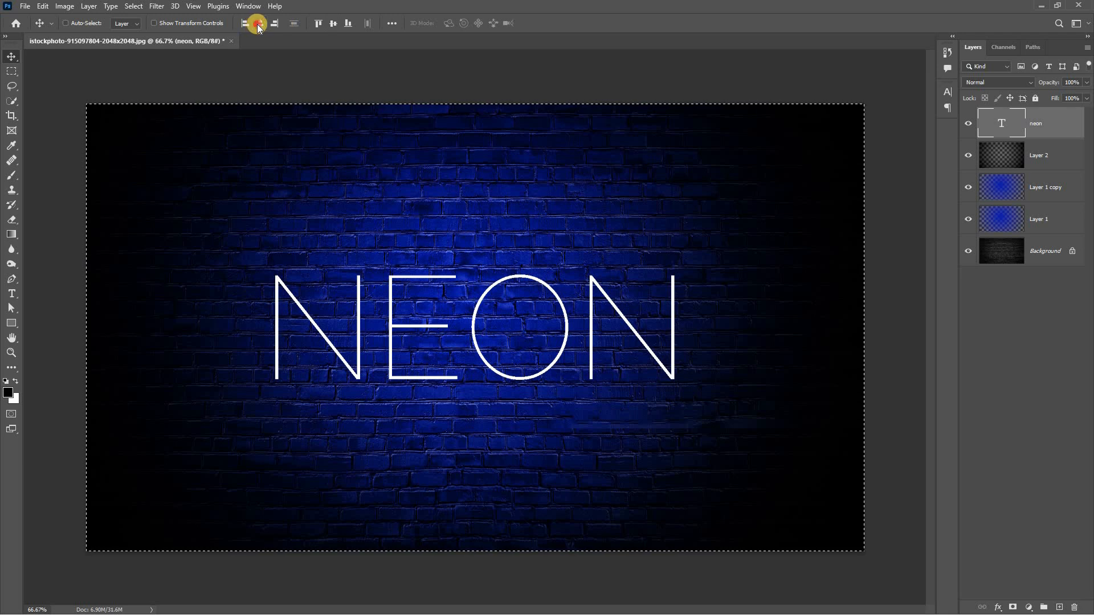
{"action": "key", "text": "ctrl+d"}
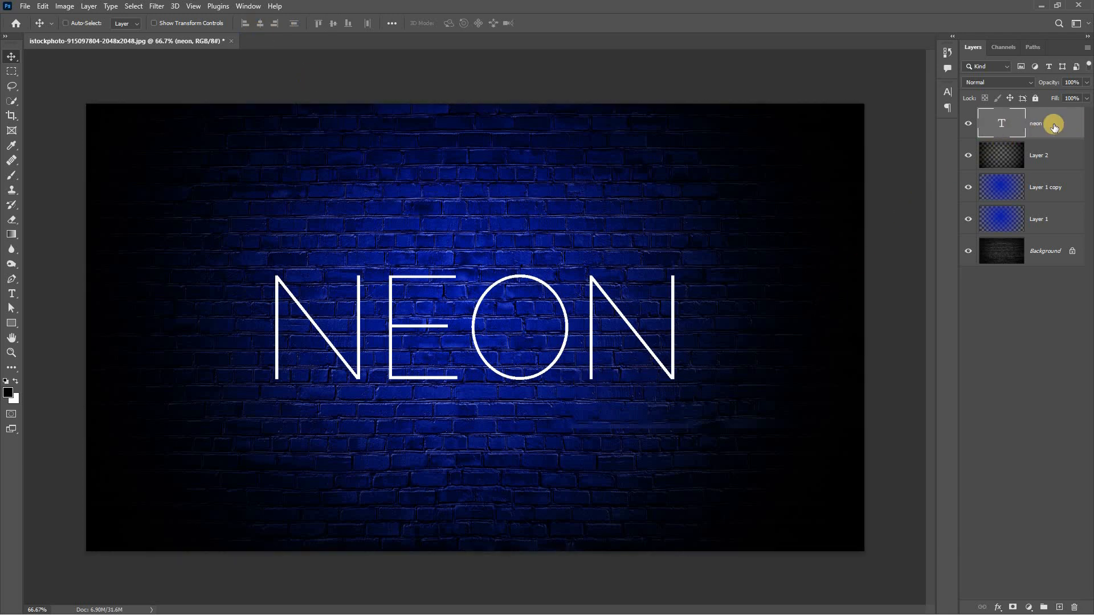
Add an Outer Glow effect to the NEON text layer with its glow colour set to deep blue, 0500cb
{"action": "left_click", "coordinate": [998, 608]}
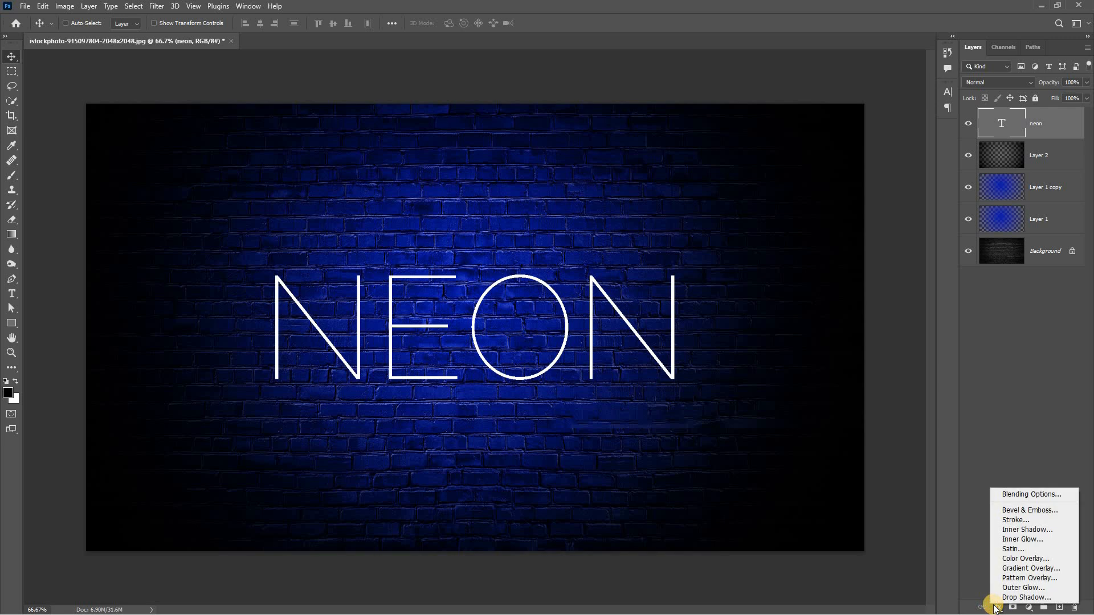
{"action": "left_click", "coordinate": [1001, 494]}
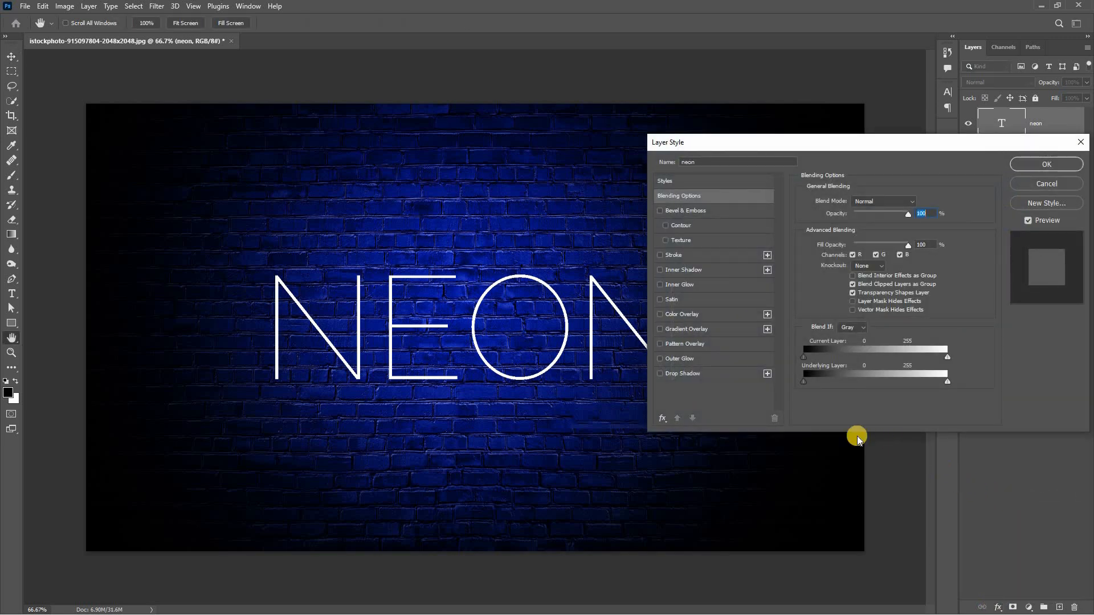
{"action": "left_click", "coordinate": [679, 360]}
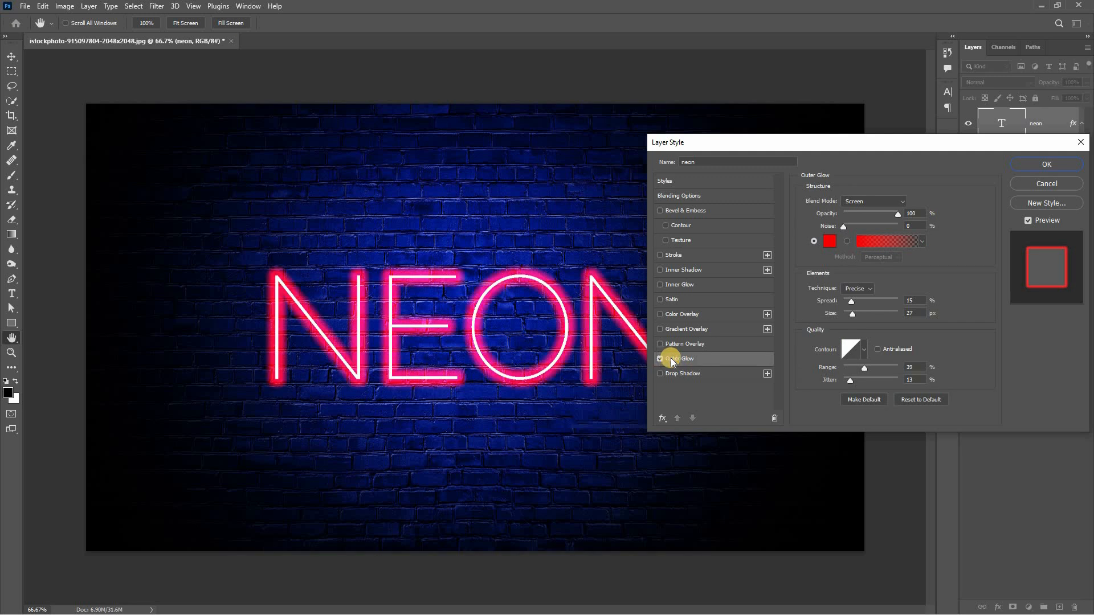
{"action": "left_click", "coordinate": [833, 242]}
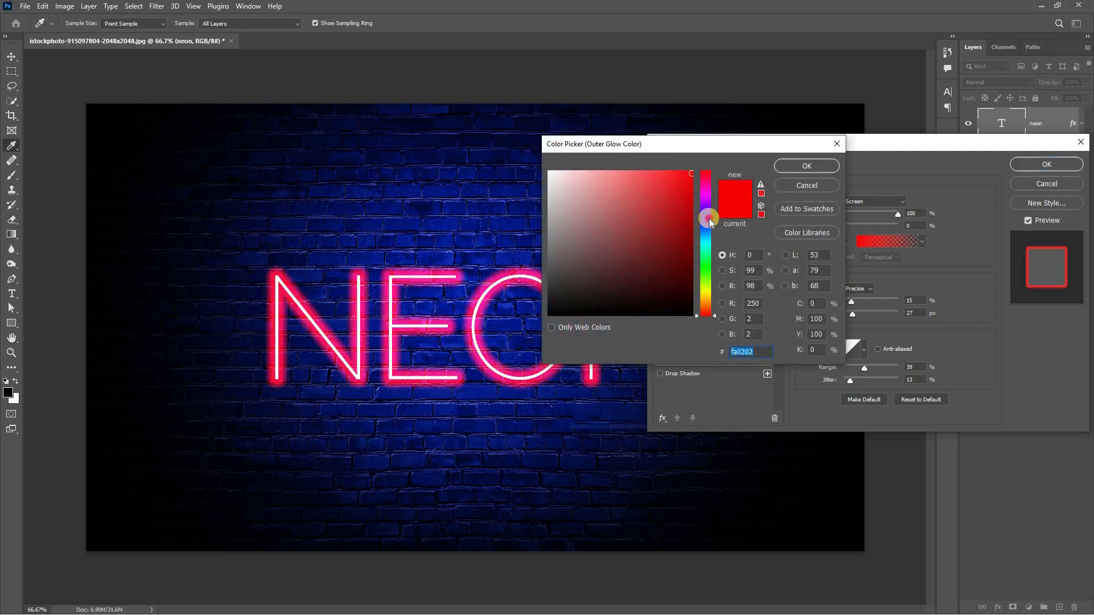
{"action": "left_click", "coordinate": [709, 218]}
{"action": "left_click_drag", "start_coordinate": [688, 209], "coordinate": [693, 200]}
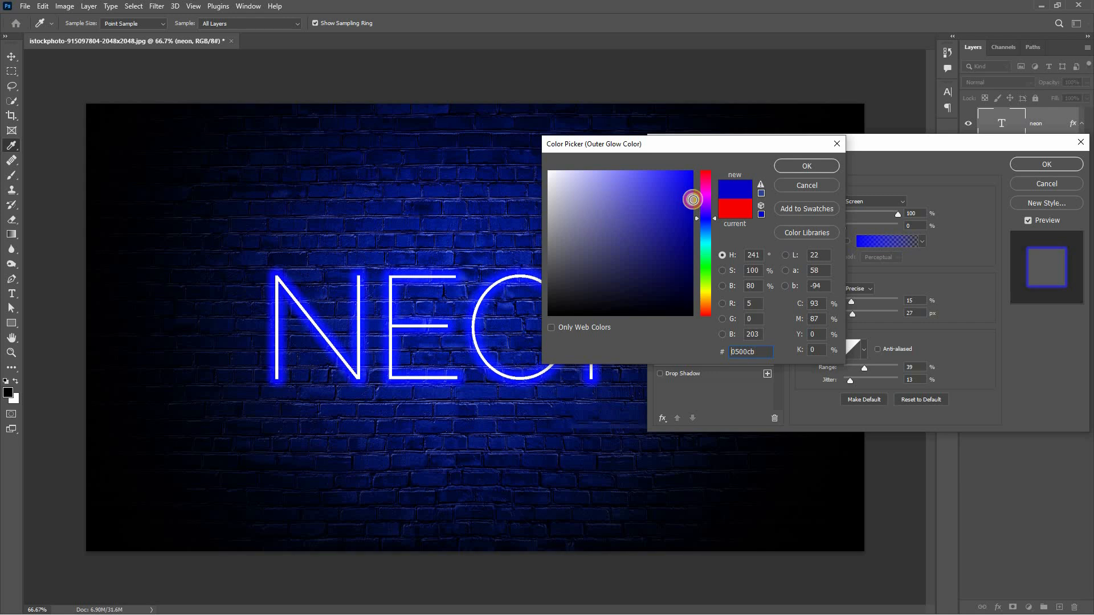
{"action": "left_click", "coordinate": [787, 167]}
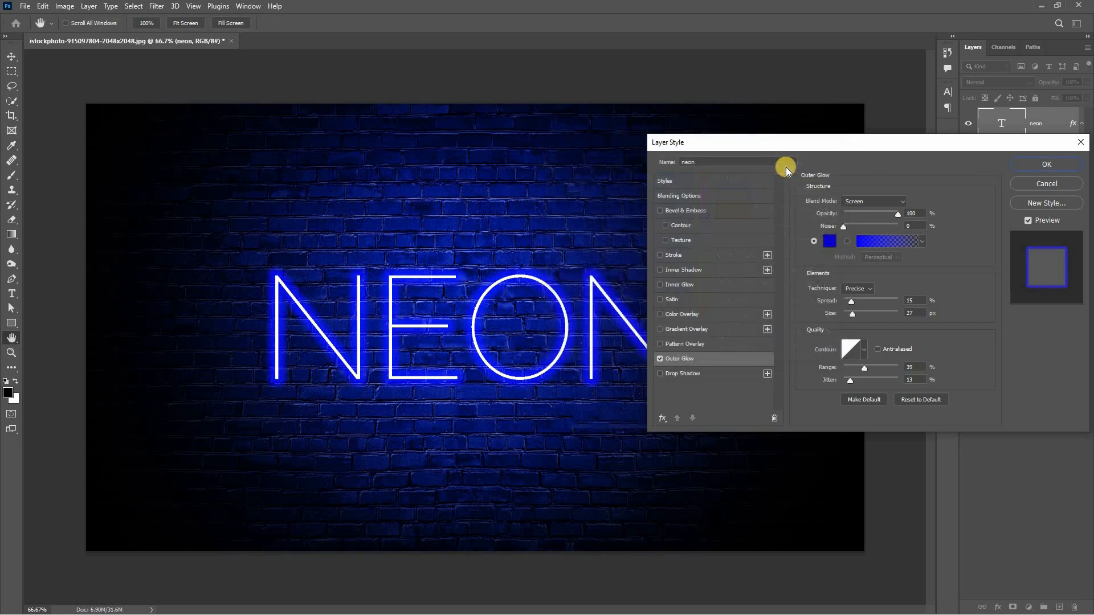
Set the outer glow to Screen blend mode with a spread of 15% and a size of 32 px
{"action": "left_click", "coordinate": [869, 201]}
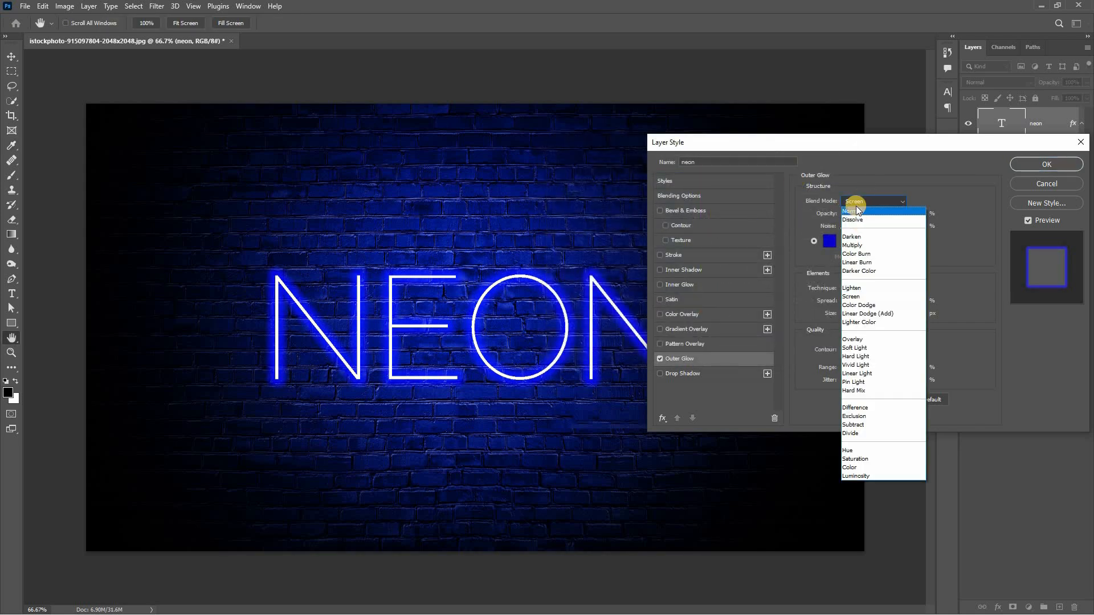
{"action": "left_click", "coordinate": [858, 297]}
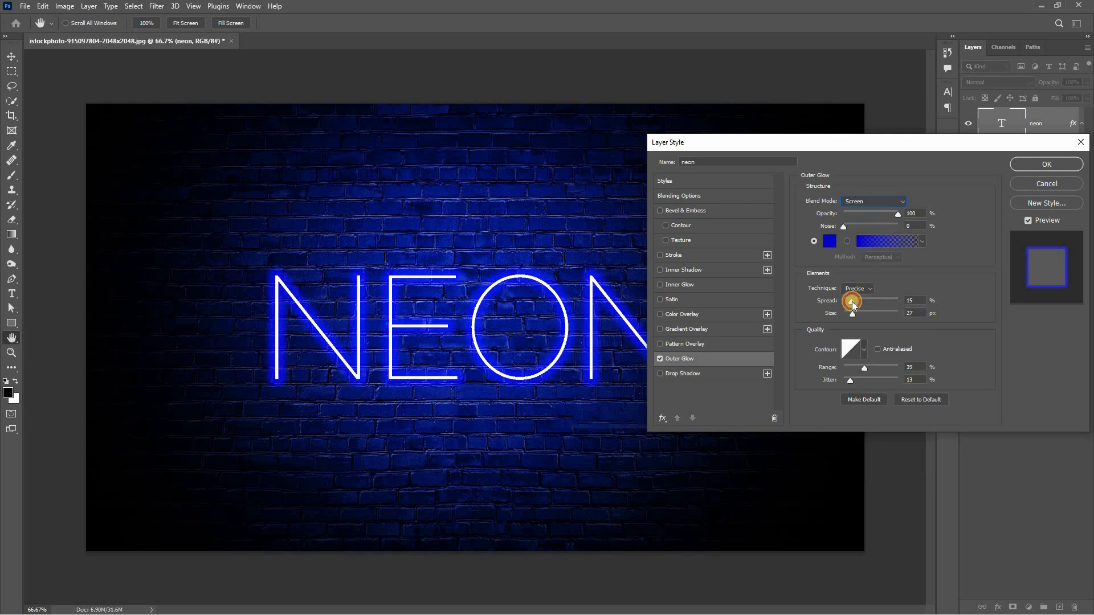
{"action": "left_click_drag", "start_coordinate": [855, 306], "coordinate": [860, 306]}
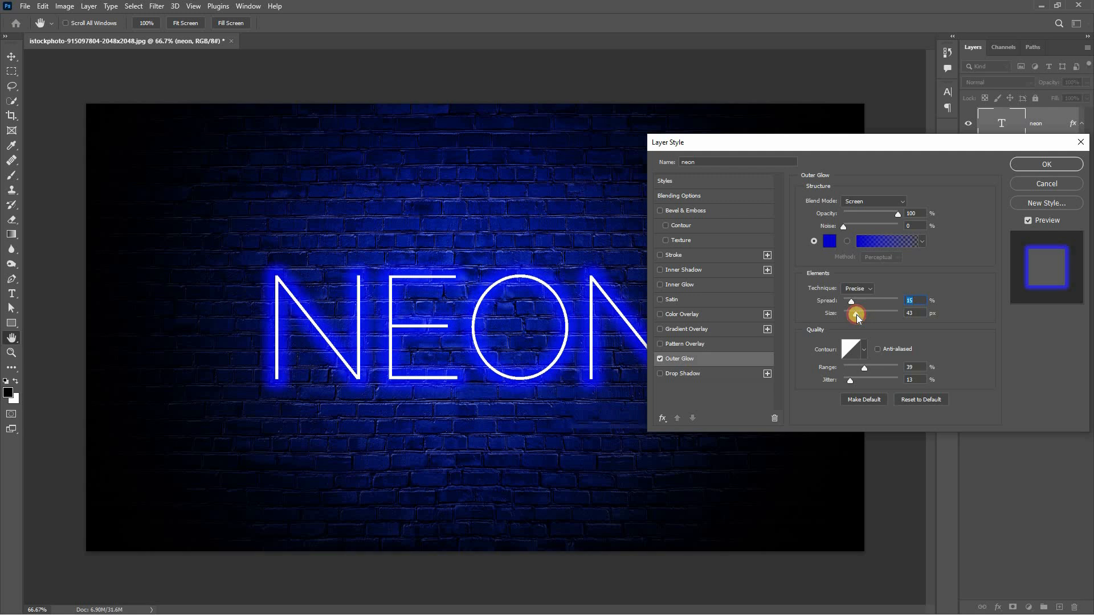
{"action": "left_click_drag", "start_coordinate": [856, 315], "coordinate": [855, 315]}
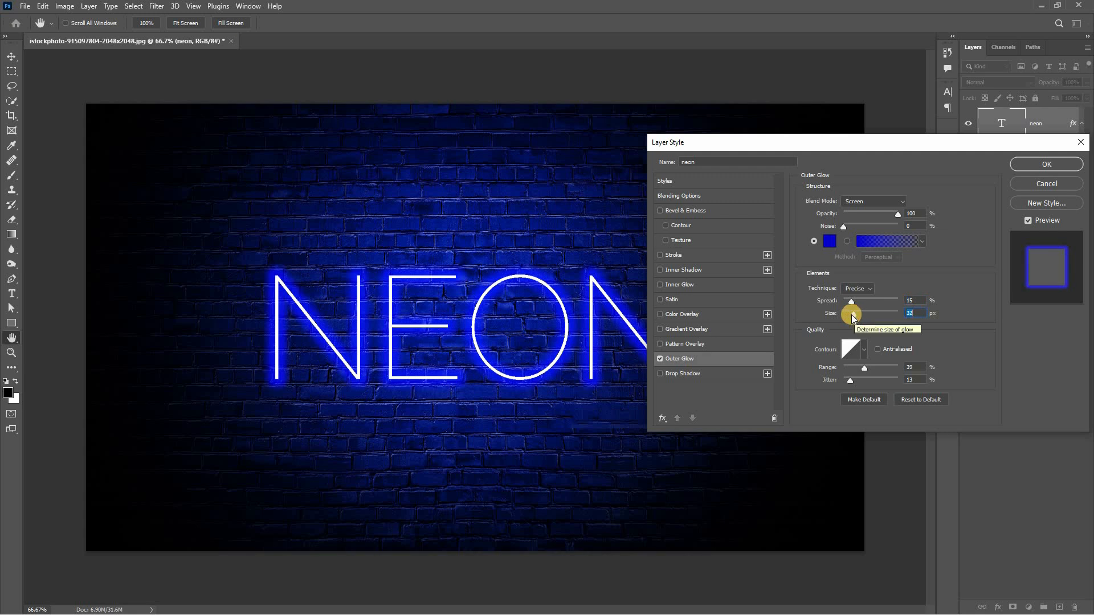
Add a Drop Shadow effect to the NEON text using white, ffffff, and the Screen blend mode
{"action": "left_click", "coordinate": [697, 373]}
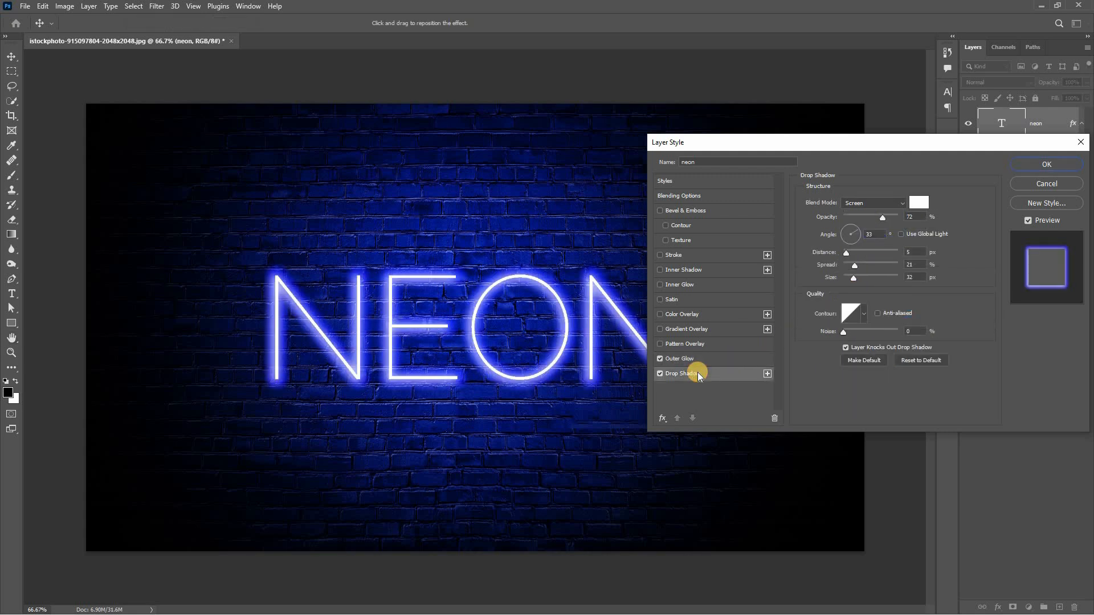
{"action": "left_click", "coordinate": [918, 203]}
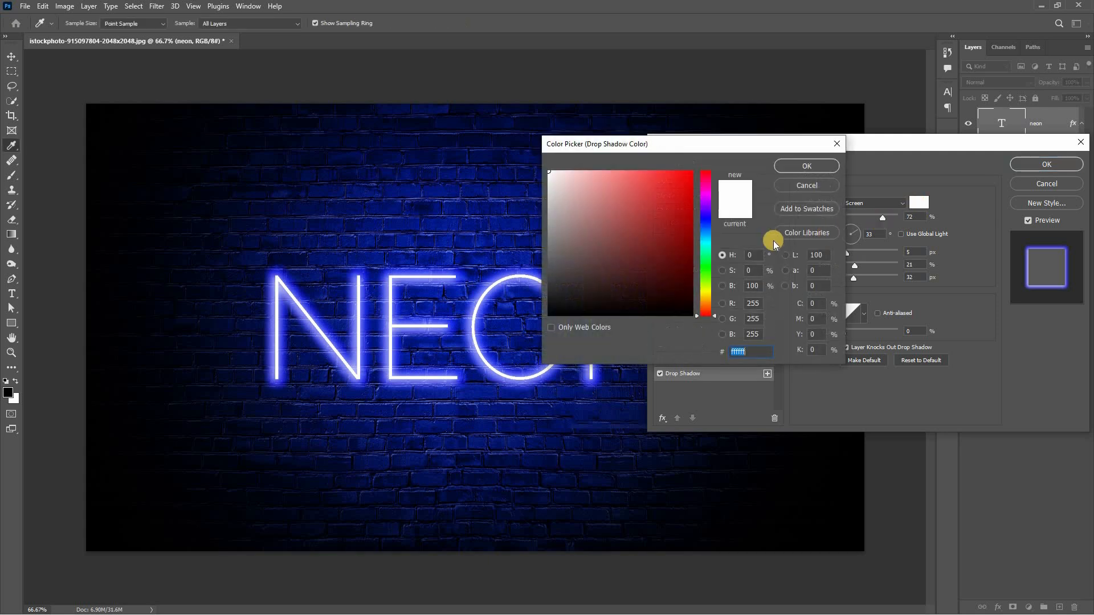
{"action": "left_click", "coordinate": [805, 166]}
{"action": "left_click", "coordinate": [860, 203]}
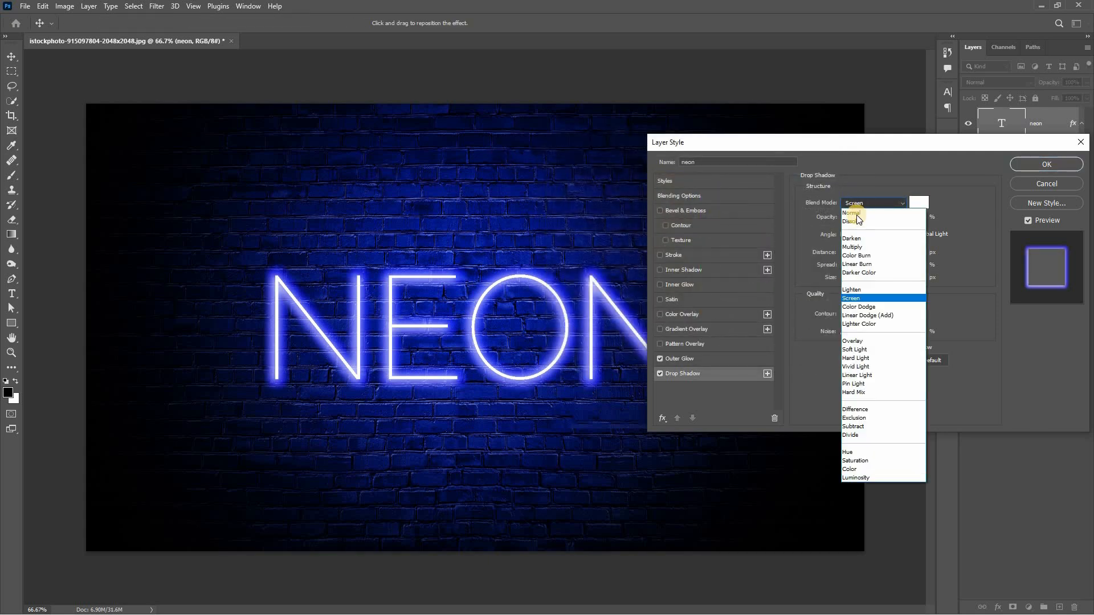
{"action": "left_click", "coordinate": [854, 298]}
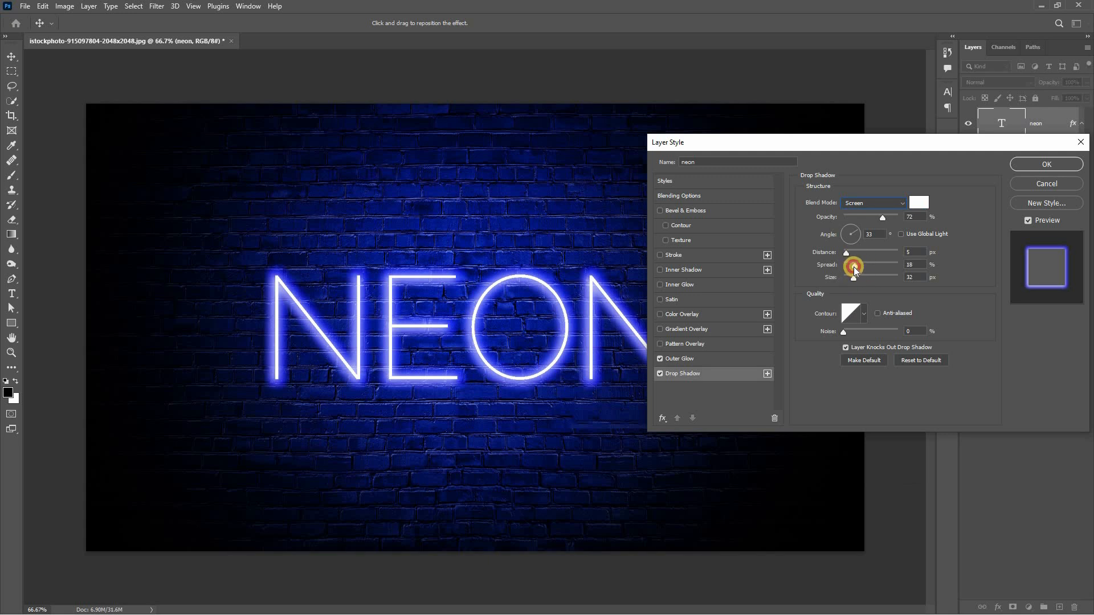
Apply the drop shadow with 1 px distance, 13% spread and about 36 px size, and view the artwork in full-screen mode
{"action": "mouse_move", "coordinate": [854, 268]}
{"action": "left_mouse_down"}
{"action": "mouse_move", "coordinate": [847, 254]}
{"action": "mouse_move", "coordinate": [858, 279]}
{"action": "mouse_move", "coordinate": [844, 281]}
{"action": "mouse_move", "coordinate": [844, 254]}
{"action": "mouse_move", "coordinate": [853, 281]}
{"action": "left_mouse_up"}
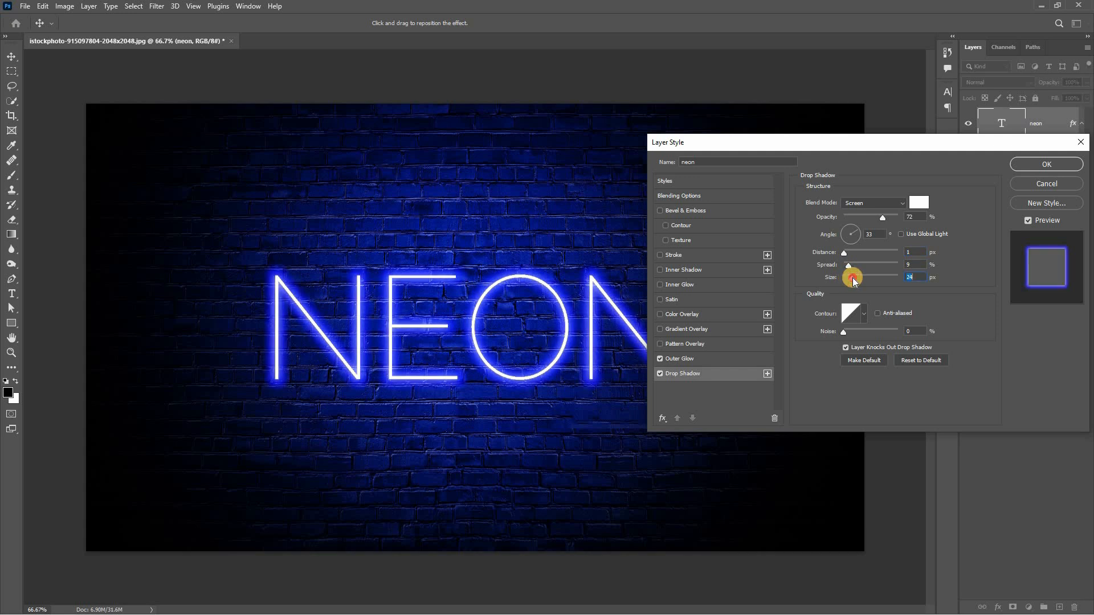
{"action": "left_click_drag", "start_coordinate": [853, 280], "coordinate": [850, 265]}
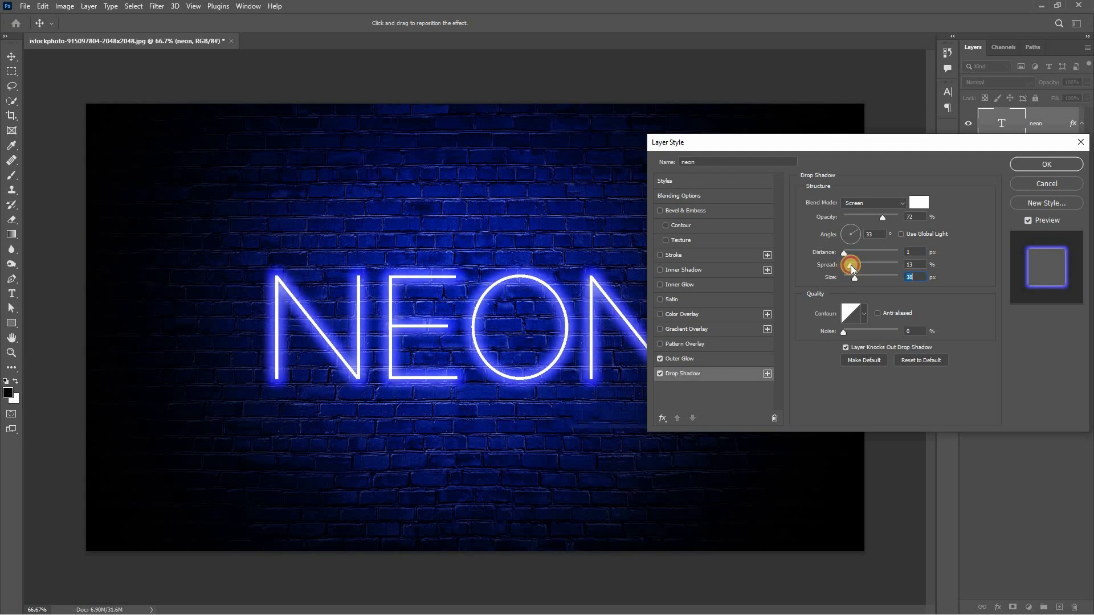
{"action": "left_click_drag", "start_coordinate": [798, 142], "coordinate": [784, 176]}
{"action": "left_click", "coordinate": [1019, 199]}
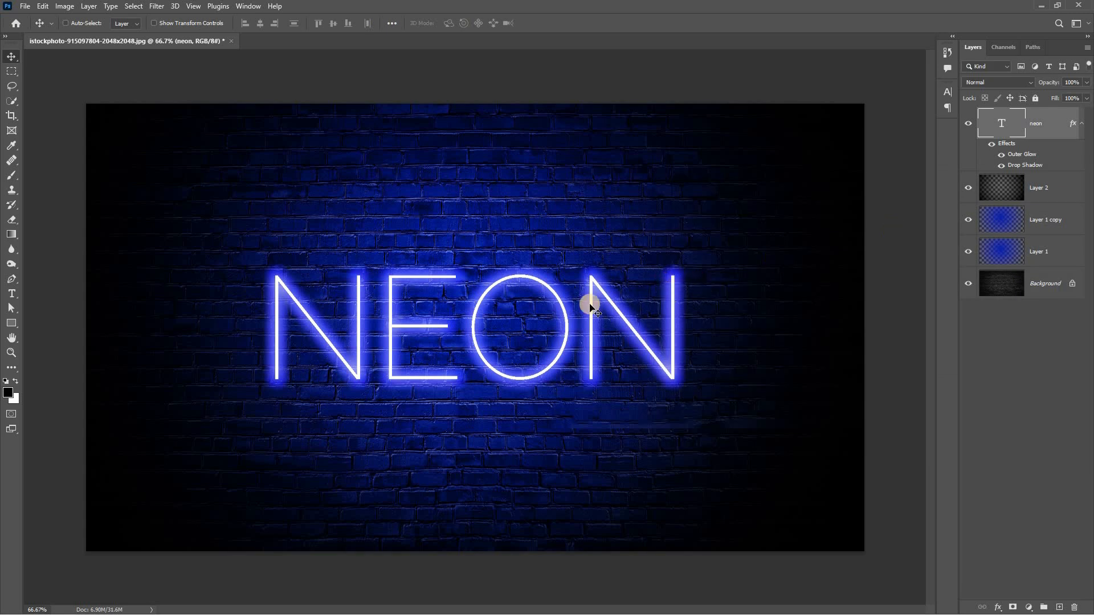
{"action": "key", "text": "f"}
{"action": "key", "text": "f"}
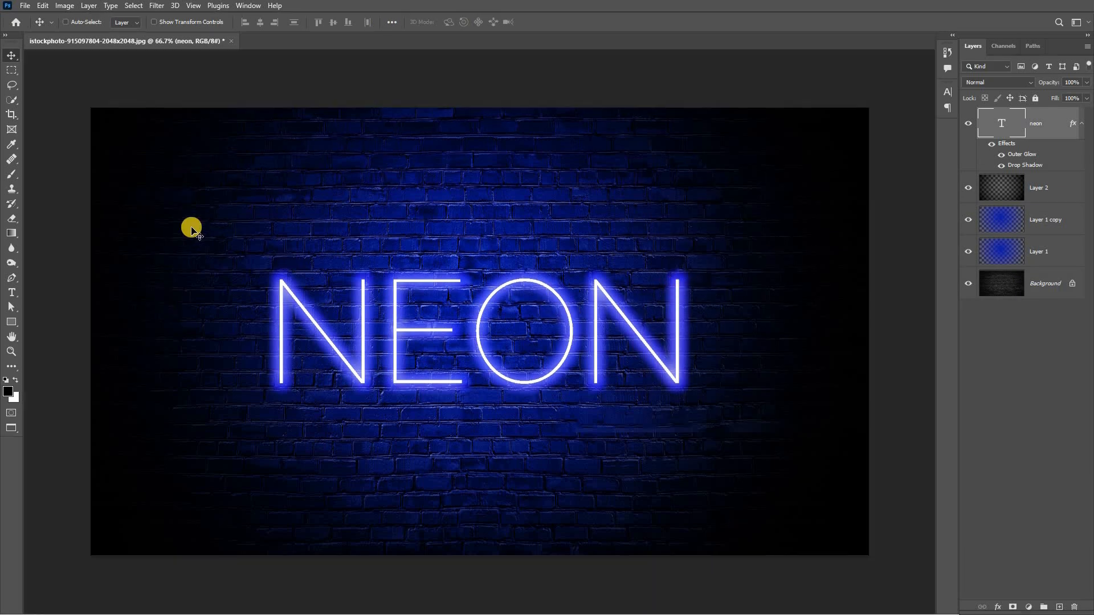